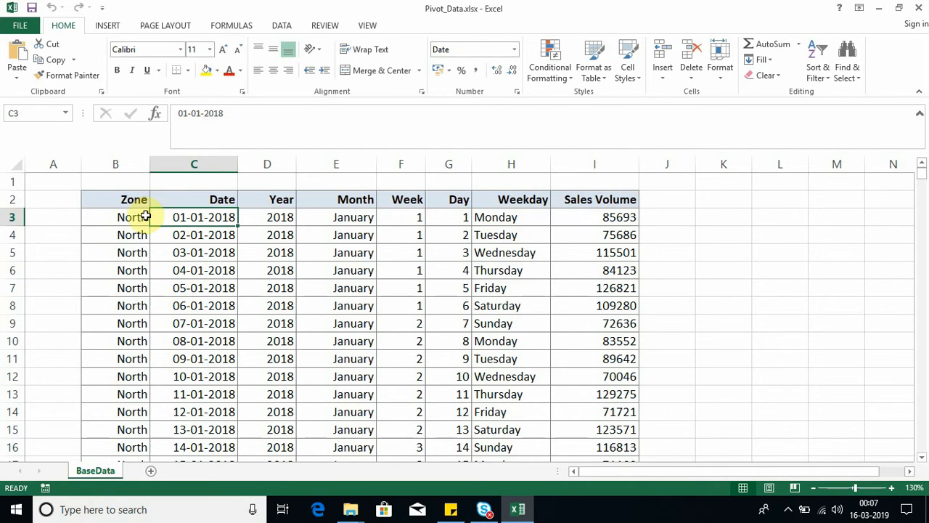
Step: Examine the Zone column of the base data from its header down to the last records
{"action": "left_click", "coordinate": [127, 203]}
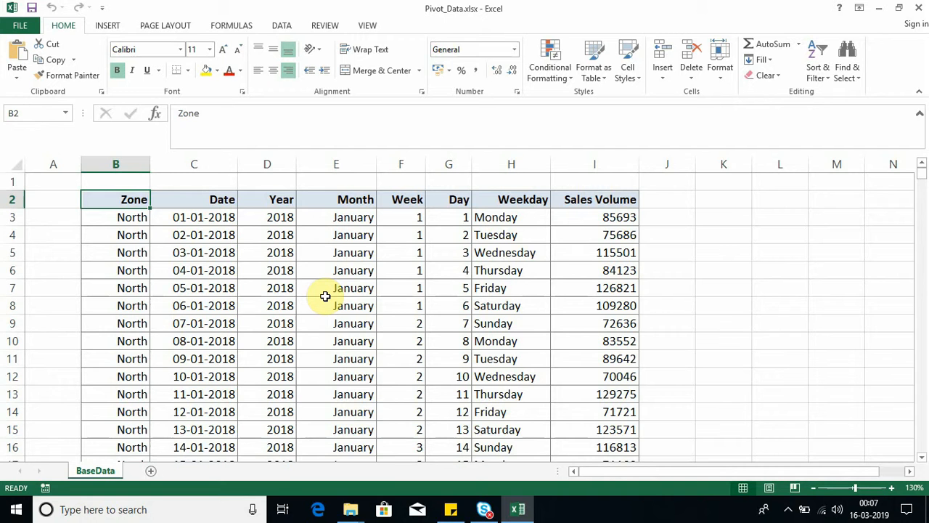
{"action": "key", "text": "Down"}
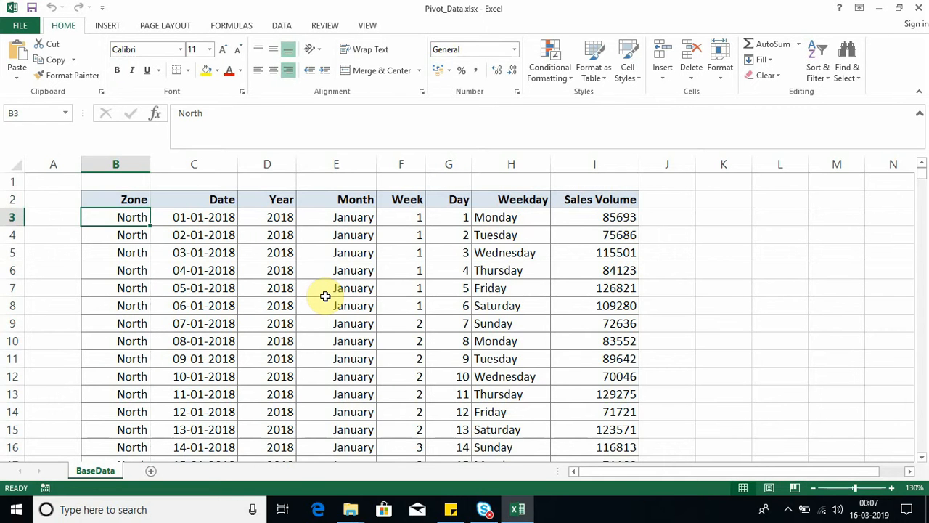
{"action": "key", "text": "ctrl+shift+Down"}
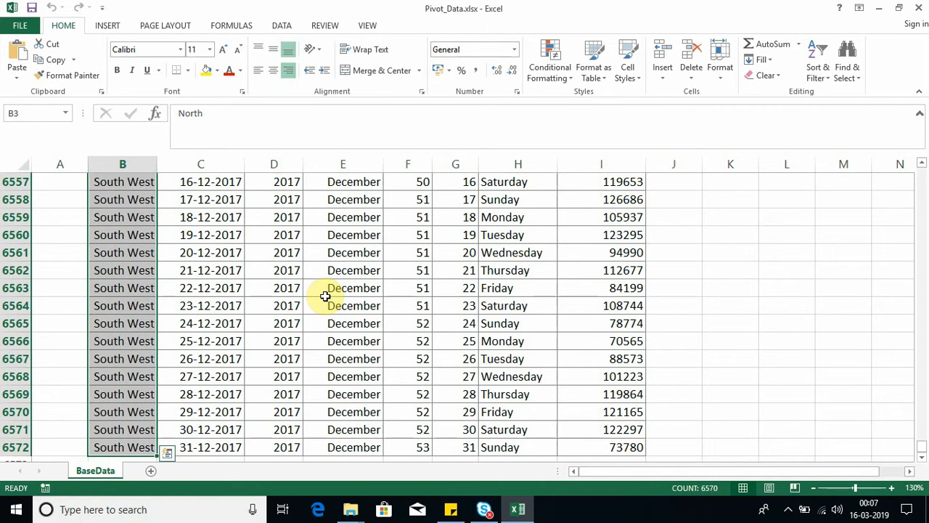
{"action": "key", "text": "Page_Up"}
{"action": "key", "text": "Page_Up"}
{"action": "key", "text": "Page_Up"}
{"action": "key", "text": "Page_Up"}
{"action": "key", "text": "Page_Up"}
{"action": "key", "text": "Page_Up"}
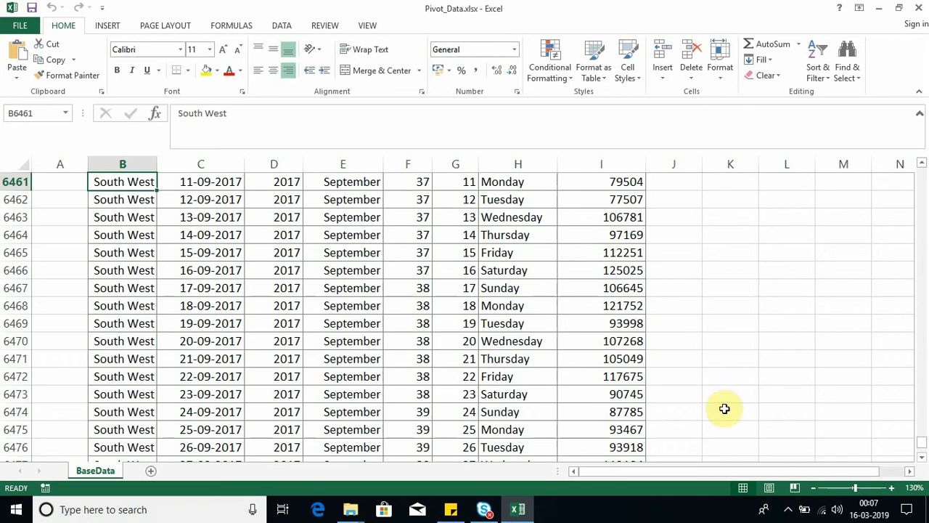
{"action": "left_click_drag", "start_coordinate": [924, 443], "coordinate": [921, 176]}
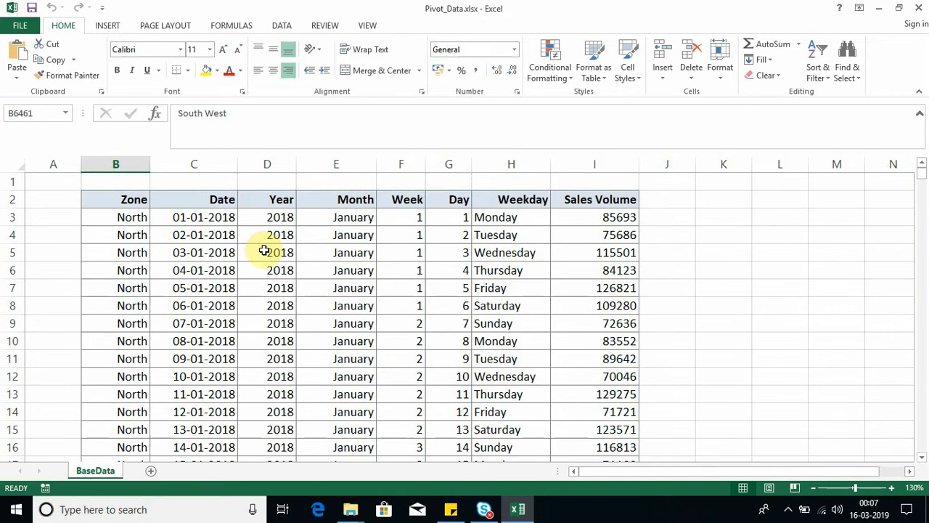
Step: Examine the first record's Date and the formulas that derive its Year, Month, Week, Day and Weekday
{"action": "left_click", "coordinate": [215, 218]}
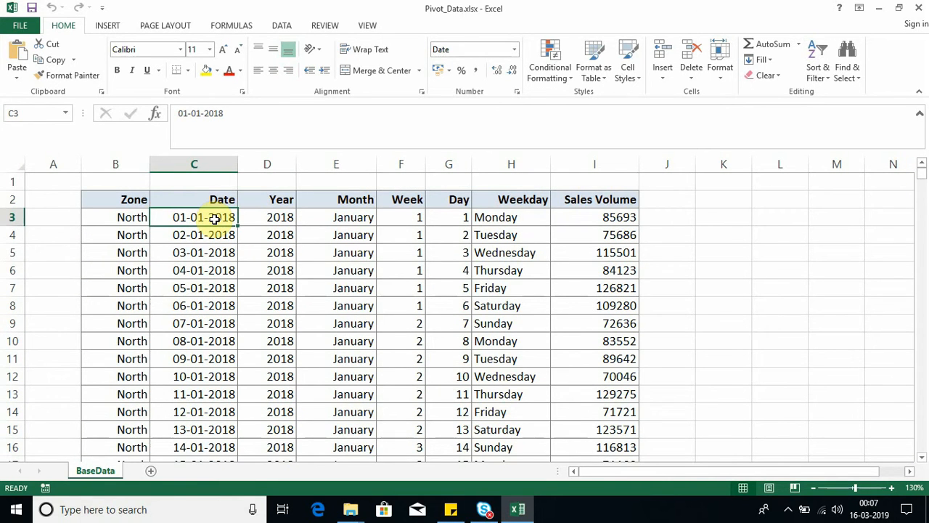
{"action": "key", "text": "Right"}
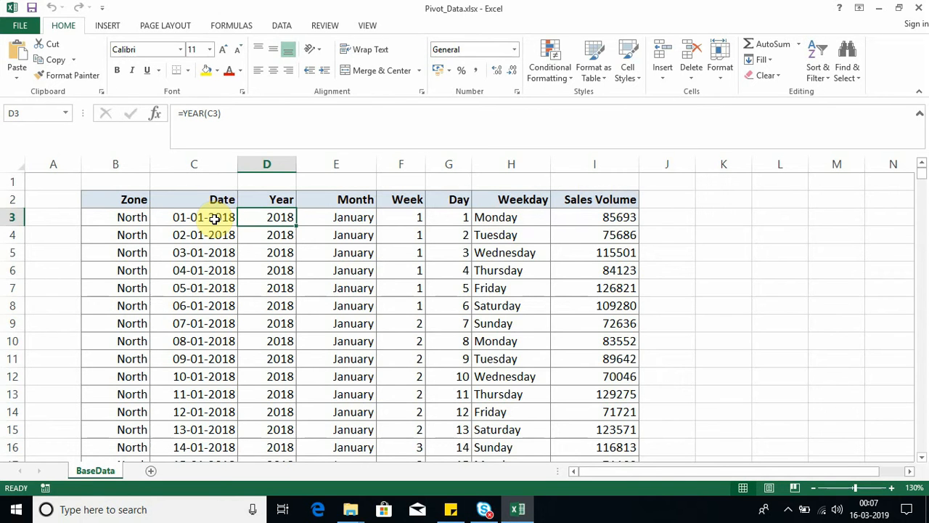
{"action": "key", "text": "Right"}
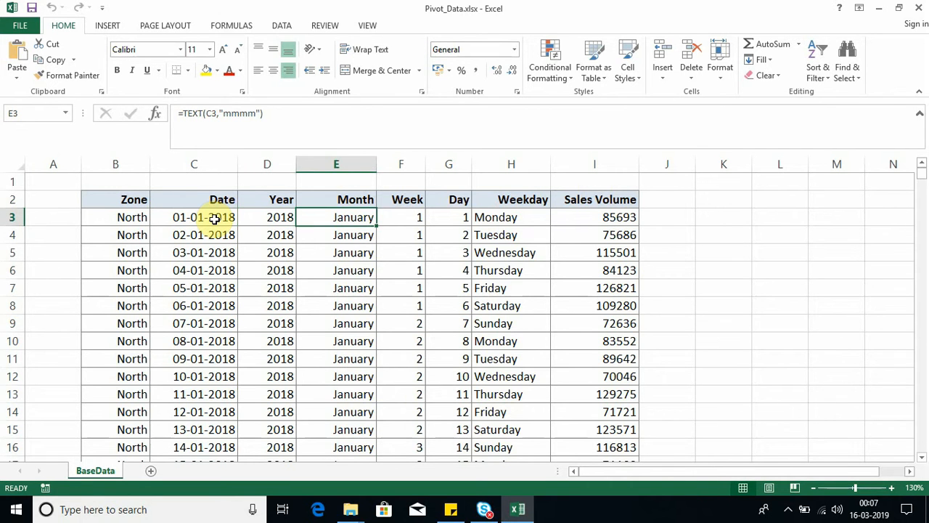
{"action": "key", "text": "Right"}
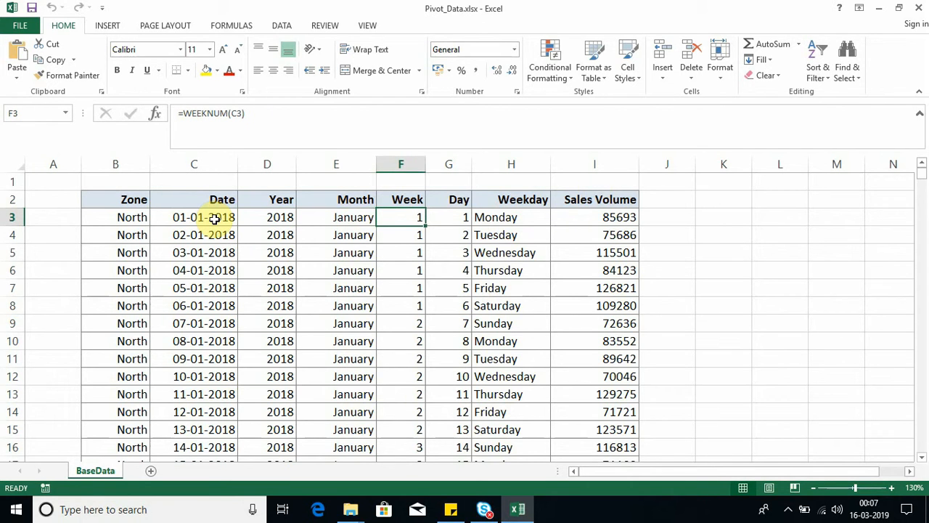
{"action": "key", "text": "Right"}
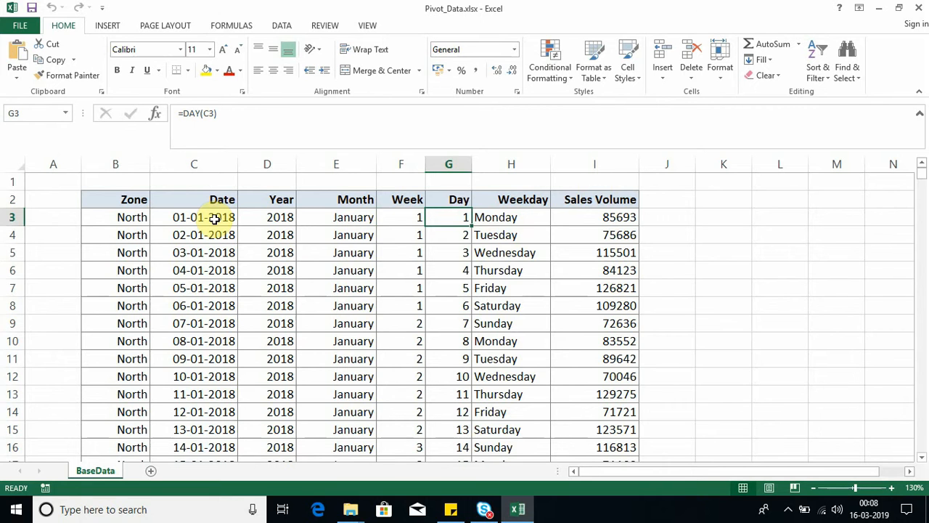
{"action": "key", "text": "Right"}
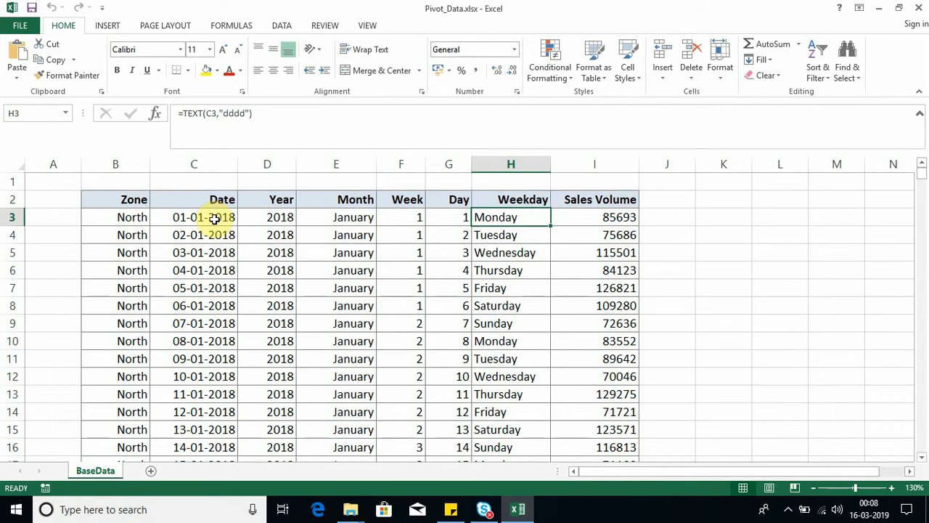
{"action": "key", "text": "Left"}
{"action": "key", "text": "Left"}
{"action": "key", "text": "Left"}
{"action": "key", "text": "Left"}
{"action": "key", "text": "Left"}
{"action": "key", "text": "Left"}
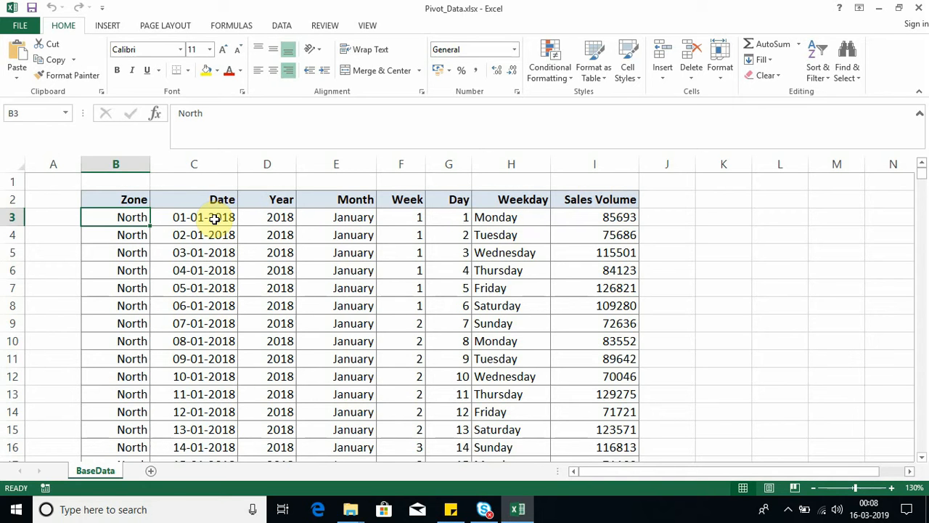
Step: Turn on filtering for the header row B2:I2, from Zone to Sales Volume
{"action": "key", "text": "Up"}
{"action": "key", "text": "shift+Right"}
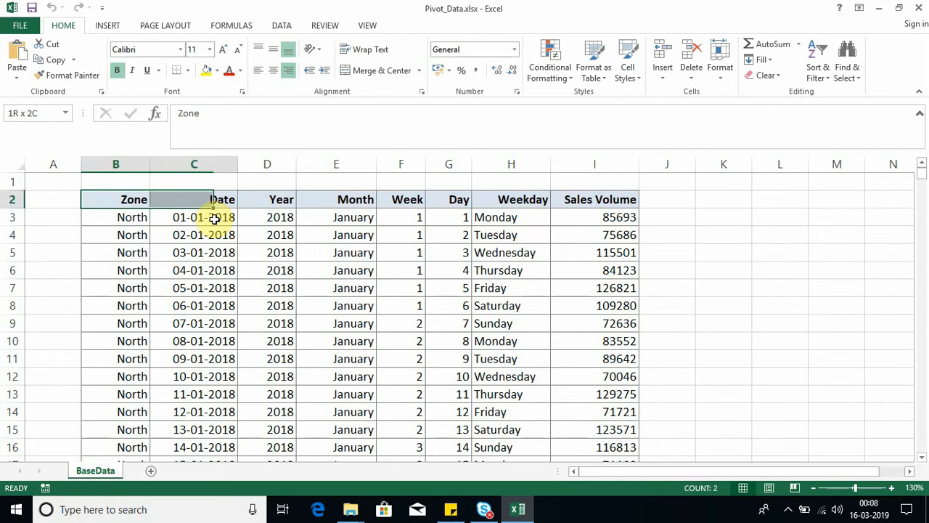
{"action": "key", "text": "shift+Right"}
{"action": "key", "text": "shift+Right"}
{"action": "key", "text": "shift+Right"}
{"action": "key", "text": "shift+Right"}
{"action": "key", "text": "shift+Right"}
{"action": "key", "text": "shift+Right"}
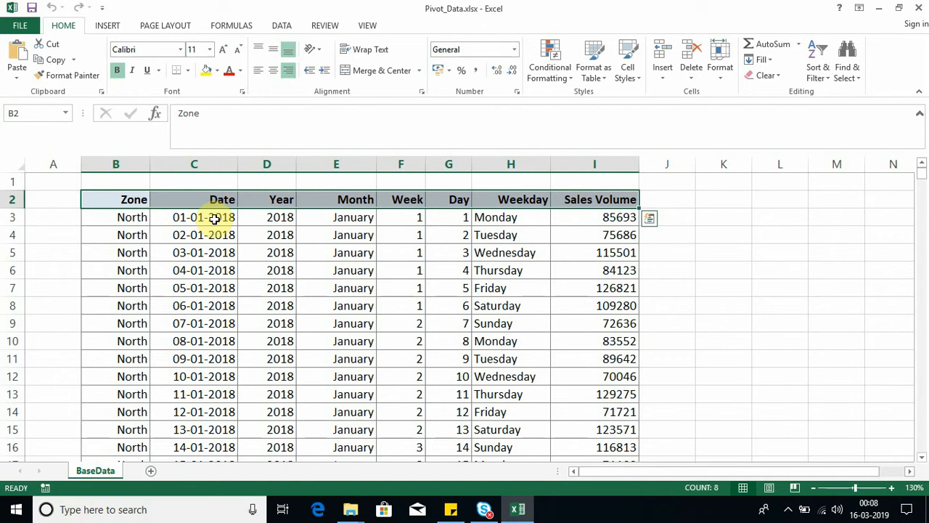
{"action": "left_click", "coordinate": [284, 26]}
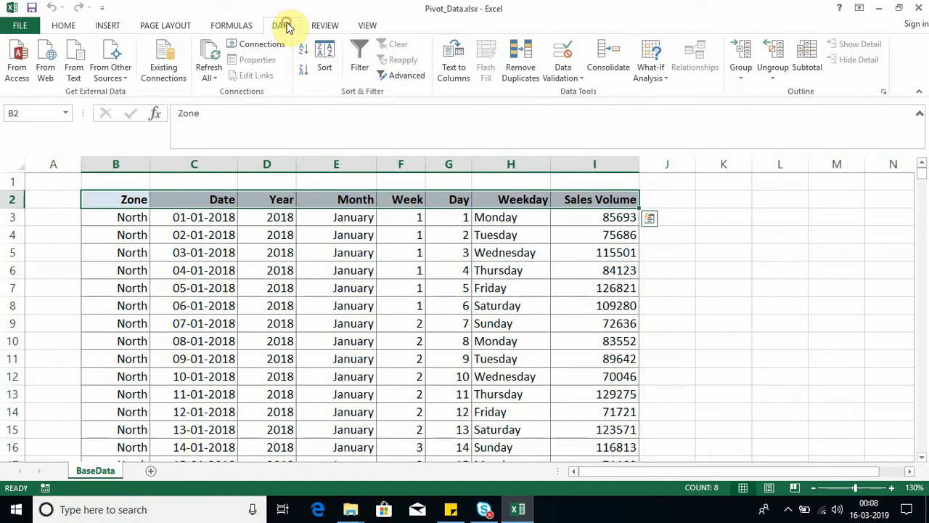
{"action": "left_click", "coordinate": [360, 58]}
Step: Filter the Zone column to North only, searching for "north" and excluding North East and North West
{"action": "left_click", "coordinate": [143, 201]}
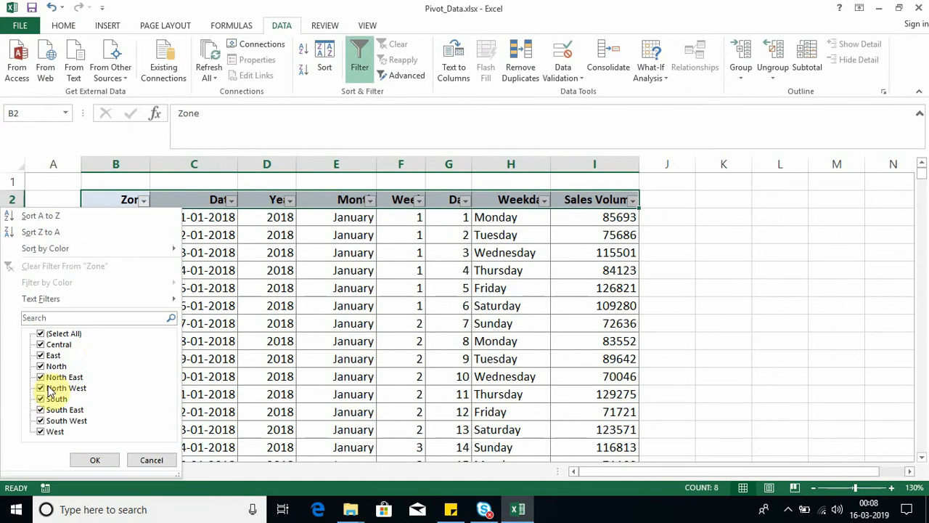
{"action": "left_click", "coordinate": [80, 316]}
{"action": "type", "text": "no"}
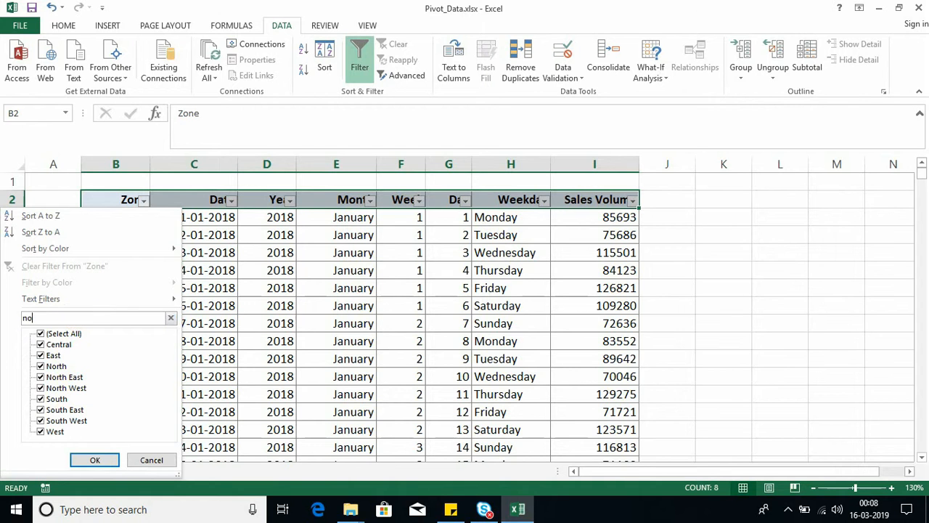
{"action": "type", "text": "rth"}
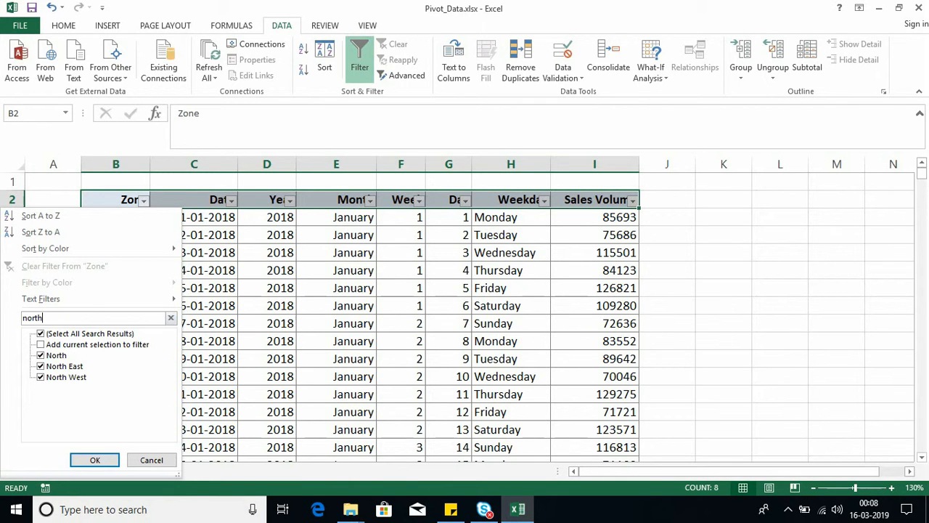
{"action": "left_click", "coordinate": [65, 366]}
{"action": "left_click", "coordinate": [70, 378]}
{"action": "left_click", "coordinate": [95, 460]}
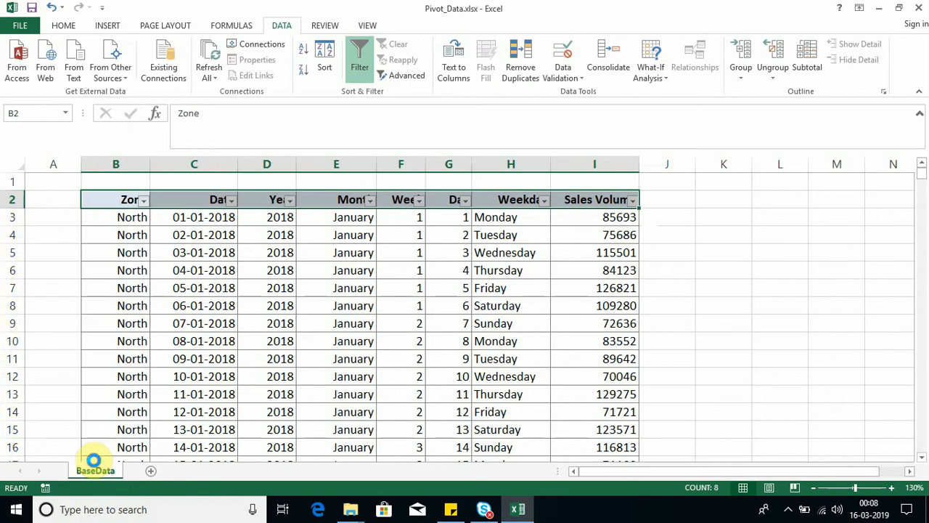
Step: Turn off filtering on the base data so that all zones are shown again
{"action": "left_click", "coordinate": [354, 251]}
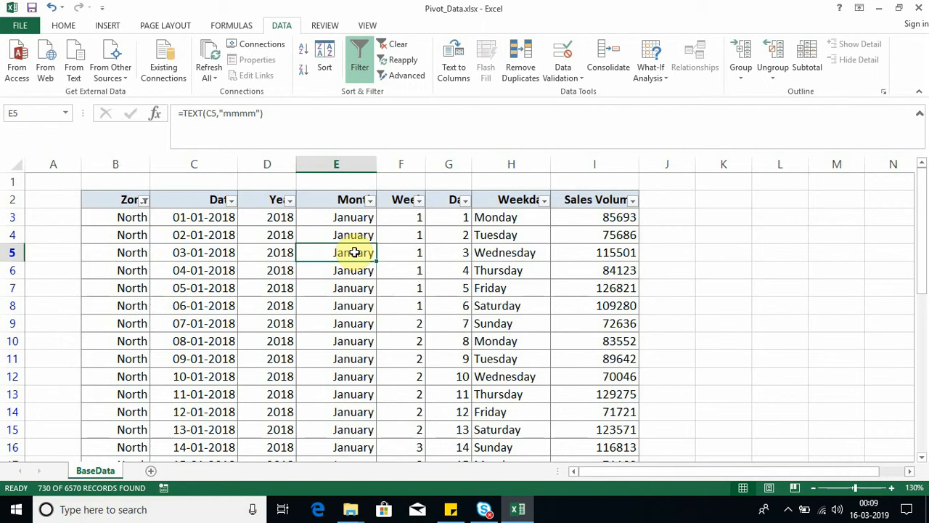
{"action": "left_click", "coordinate": [361, 72]}
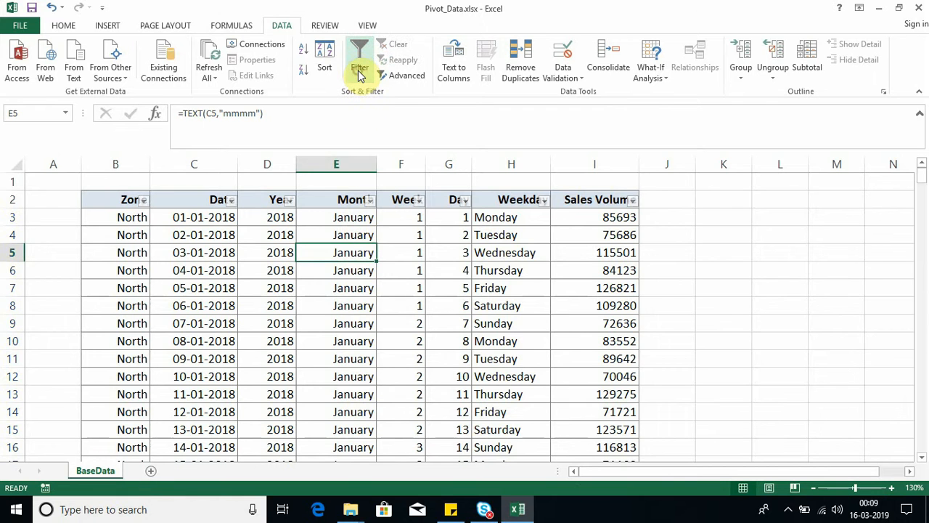
{"action": "left_click", "coordinate": [252, 207]}
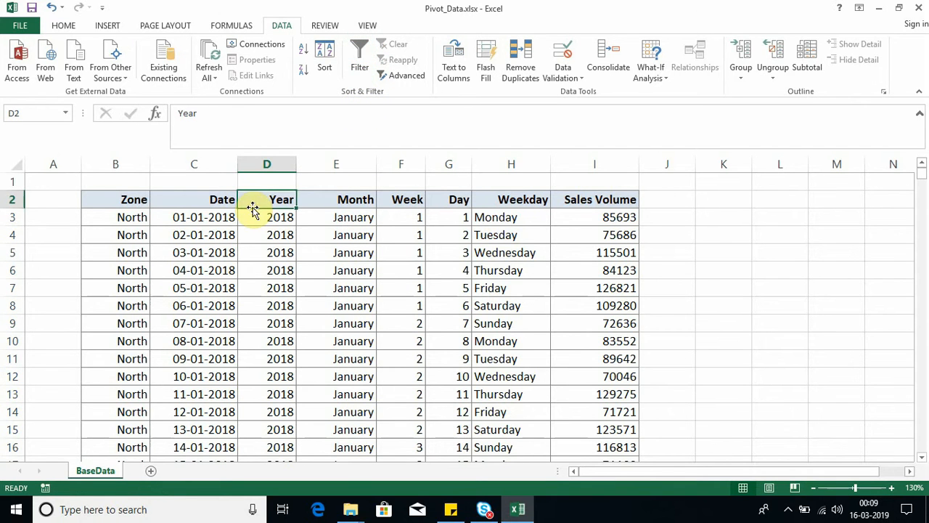
Step: Create a PivotTable from the BaseData range B2:I6572 and place it on a new worksheet
{"action": "left_click", "coordinate": [128, 200]}
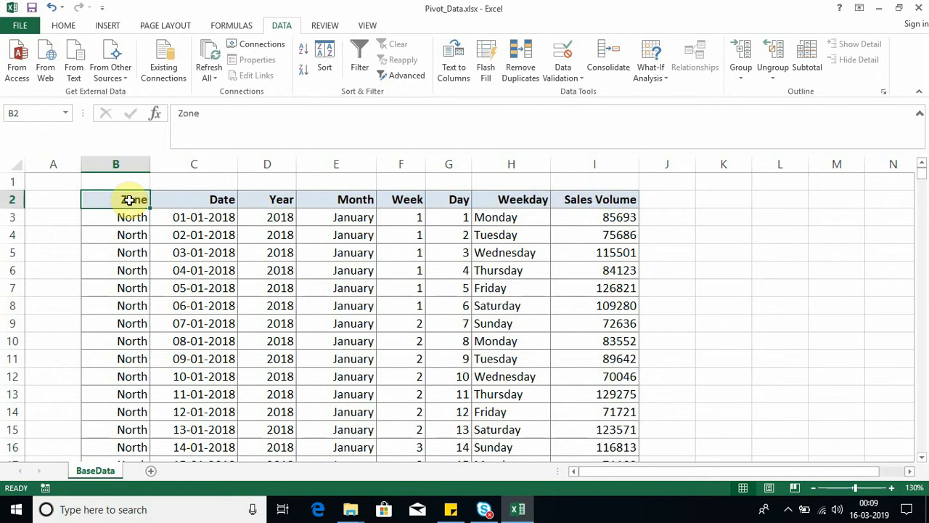
{"action": "key", "text": "shift+Right"}
{"action": "key", "text": "shift+Right"}
{"action": "key", "text": "shift+Right"}
{"action": "key", "text": "shift+Right"}
{"action": "key", "text": "shift+Right"}
{"action": "key", "text": "shift+Right"}
{"action": "key", "text": "shift+Right"}
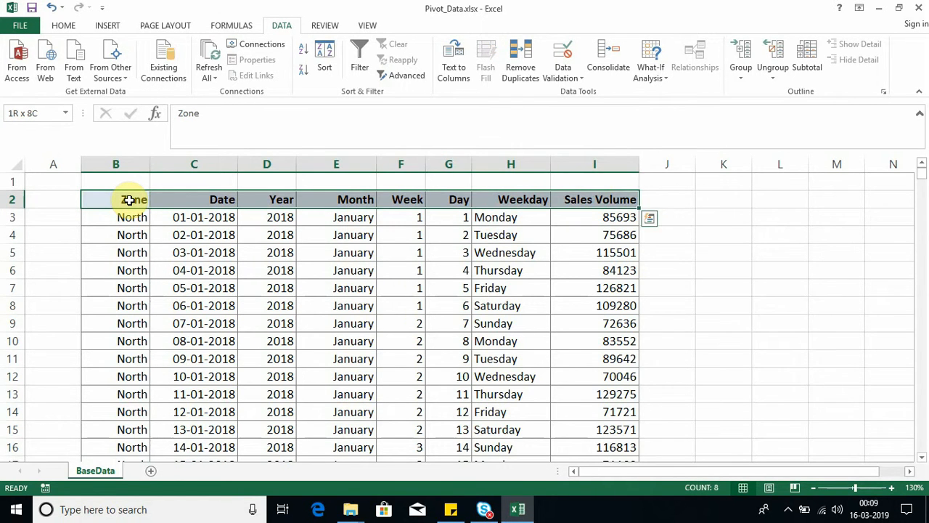
{"action": "key", "text": "ctrl+shift+Down"}
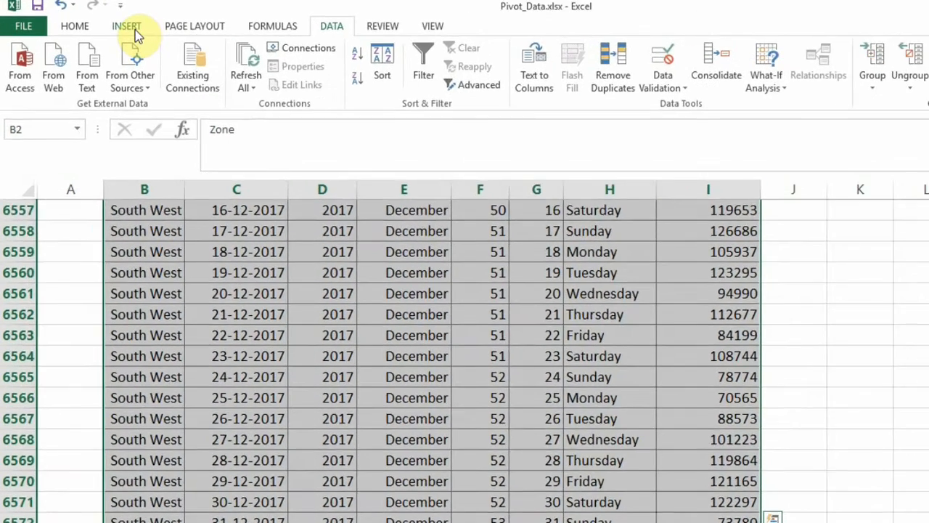
{"action": "left_click", "coordinate": [110, 27]}
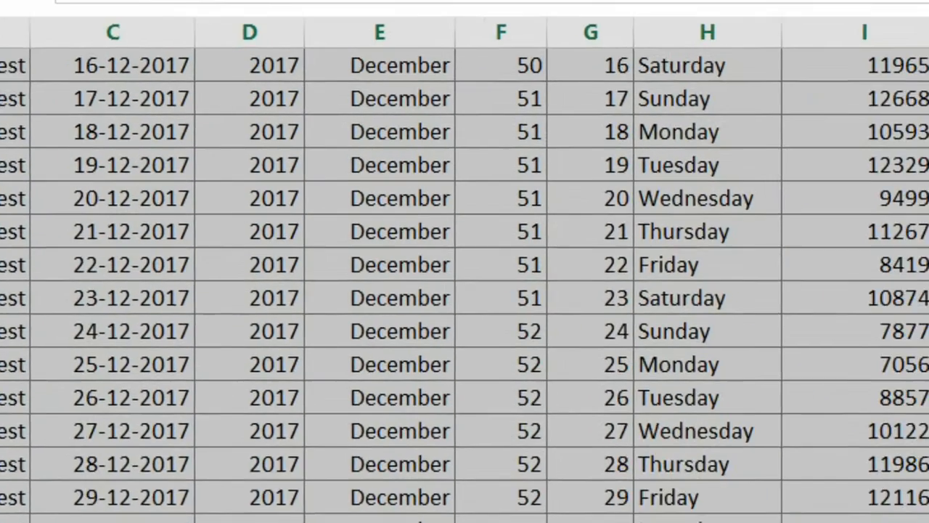
{"action": "left_click", "coordinate": [41, 104]}
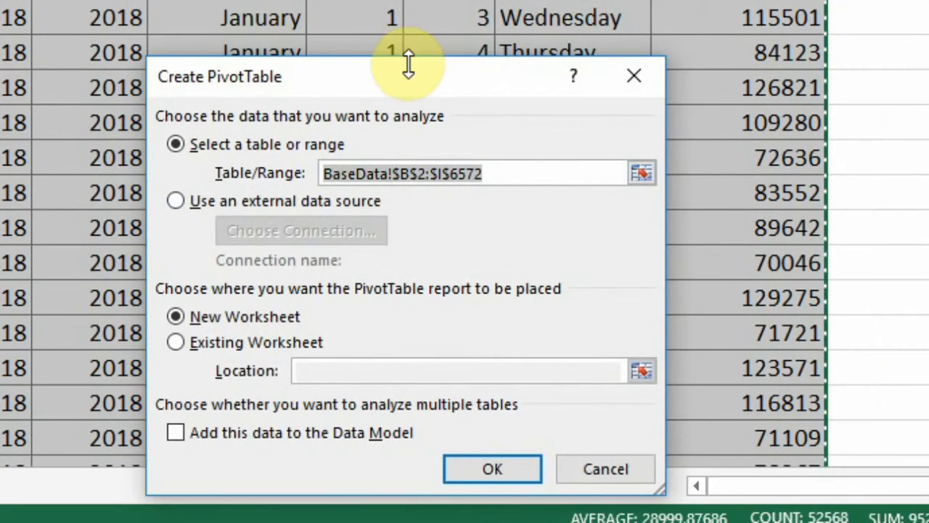
{"action": "left_click_drag", "start_coordinate": [410, 76], "coordinate": [441, 7]}
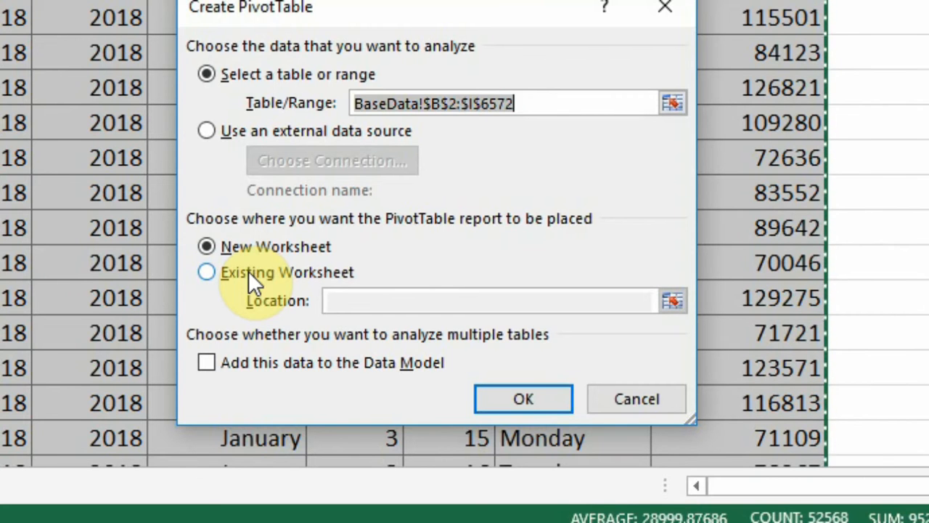
{"action": "left_click", "coordinate": [538, 405]}
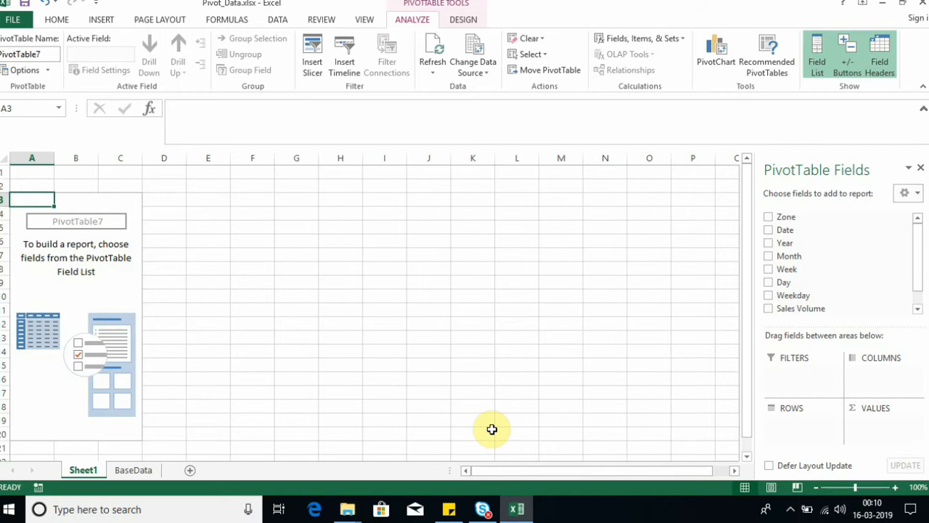
Step: Place the Zone field in the PivotTable's rows and the Sales Volume field in its values
{"action": "left_click", "coordinate": [133, 288]}
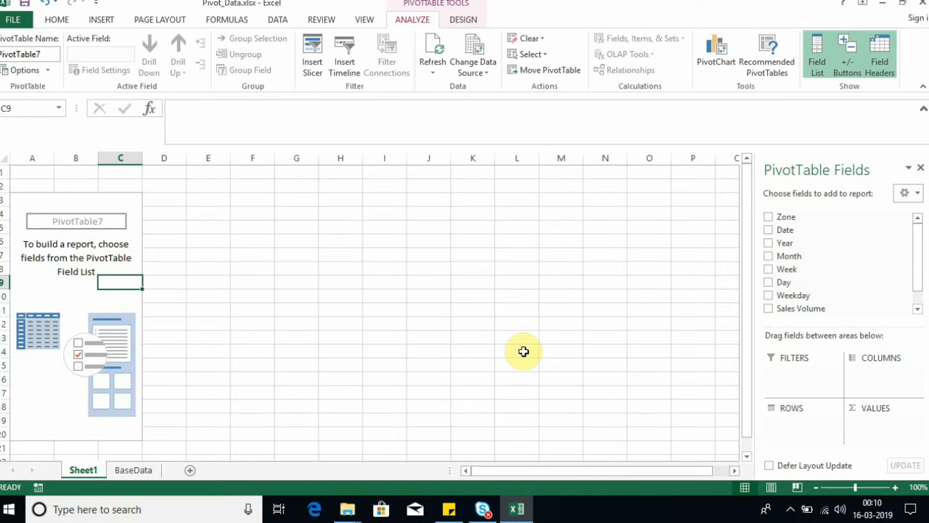
{"action": "left_click_drag", "start_coordinate": [921, 249], "coordinate": [919, 197]}
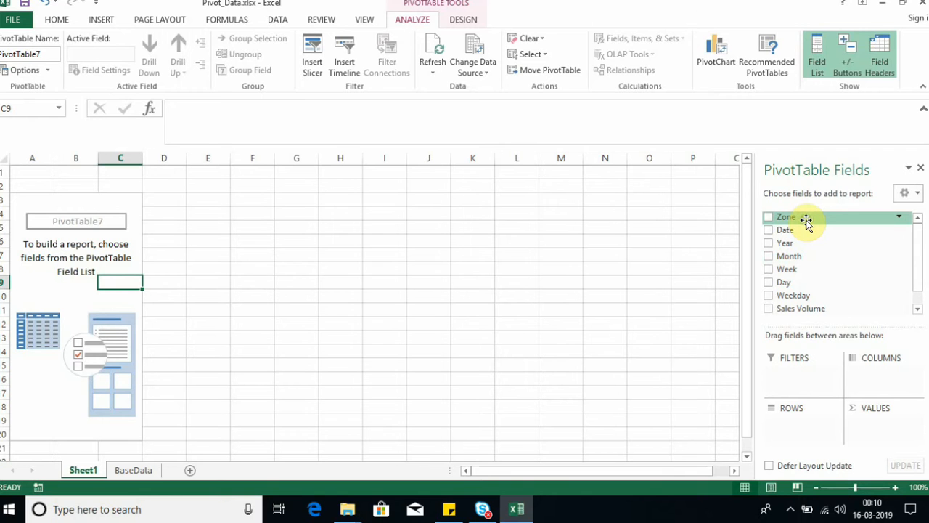
{"action": "left_click_drag", "start_coordinate": [806, 223], "coordinate": [797, 428]}
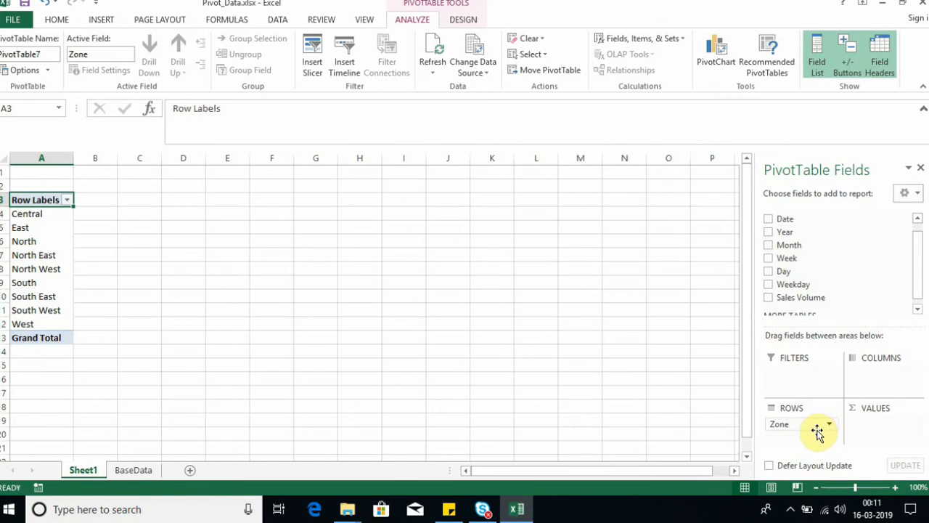
{"action": "left_click_drag", "start_coordinate": [917, 287], "coordinate": [920, 297]}
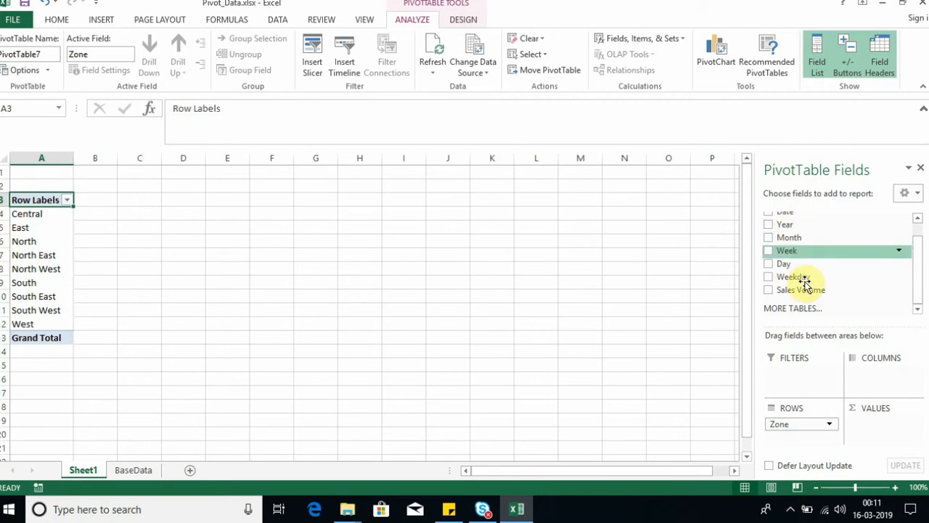
{"action": "left_click_drag", "start_coordinate": [809, 290], "coordinate": [879, 432]}
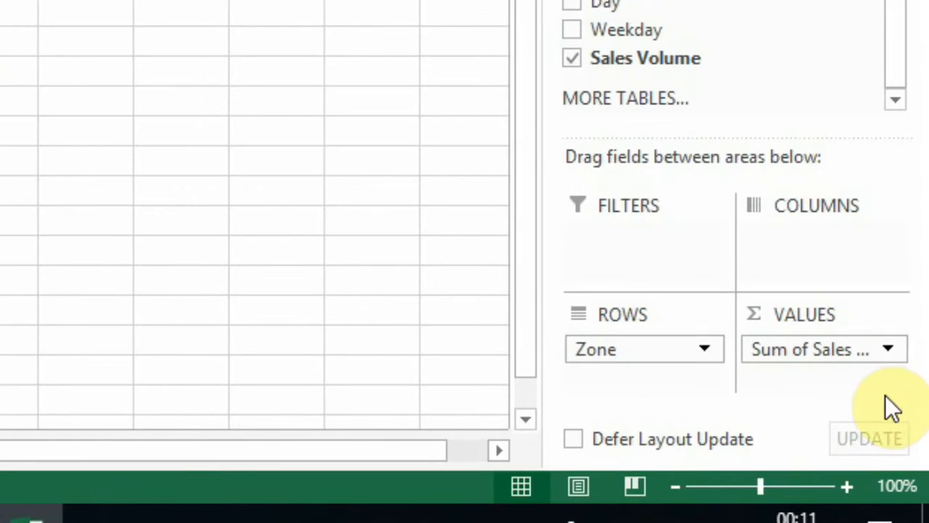
Step: Review the calculation types available for summarising the Sales Volume value field and keep Sum
{"action": "left_click", "coordinate": [888, 351]}
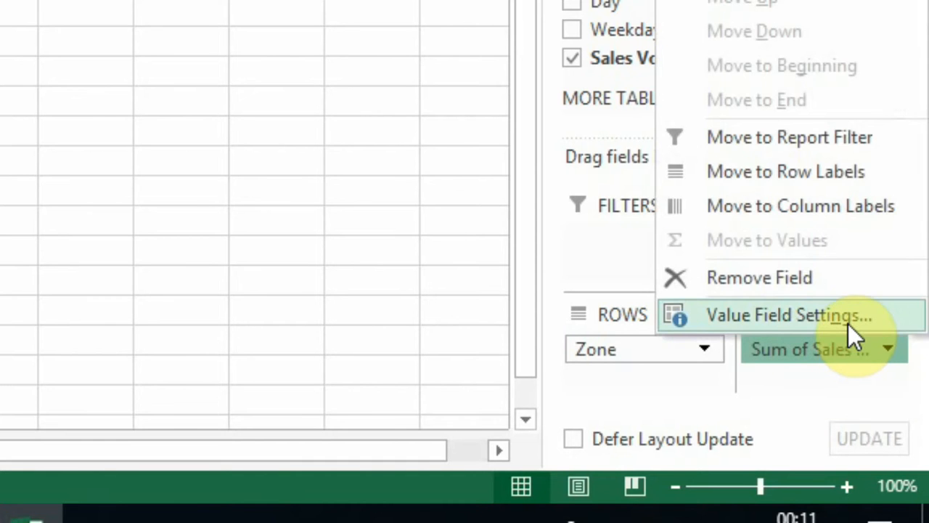
{"action": "left_click", "coordinate": [849, 325]}
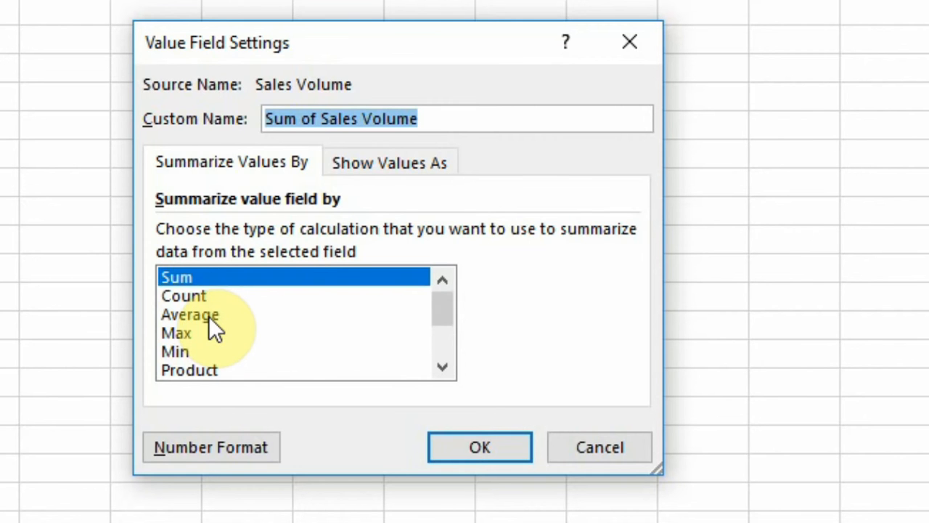
{"action": "left_click", "coordinate": [443, 367]}
{"action": "left_click", "coordinate": [444, 366]}
{"action": "left_click", "coordinate": [444, 366]}
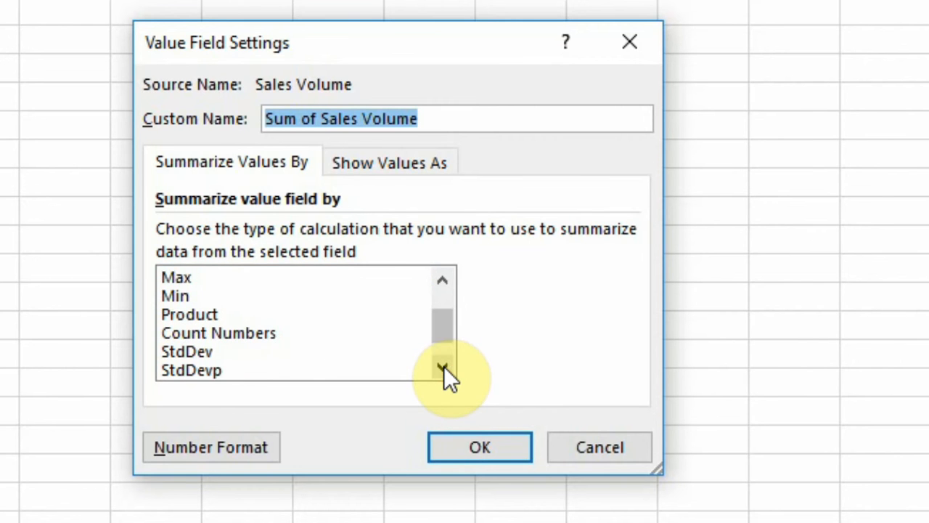
{"action": "left_click_drag", "start_coordinate": [445, 344], "coordinate": [445, 303]}
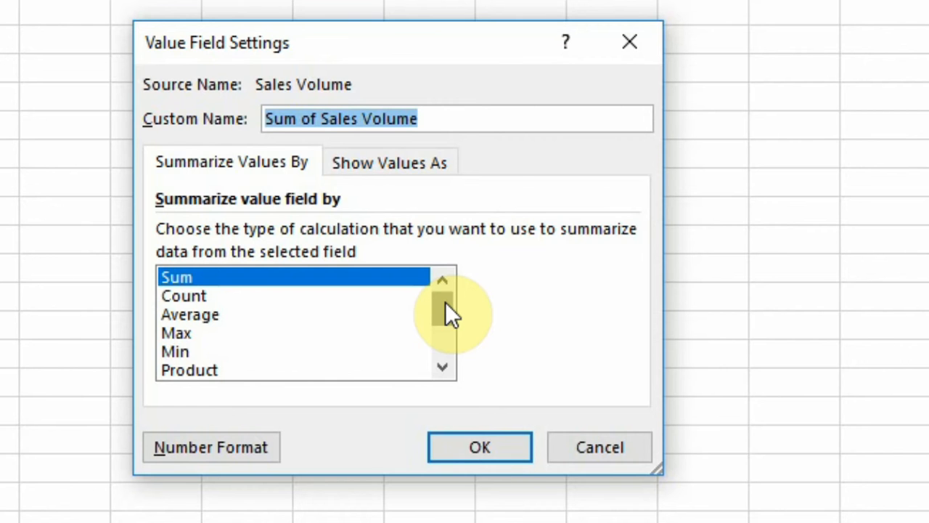
{"action": "left_click", "coordinate": [479, 448]}
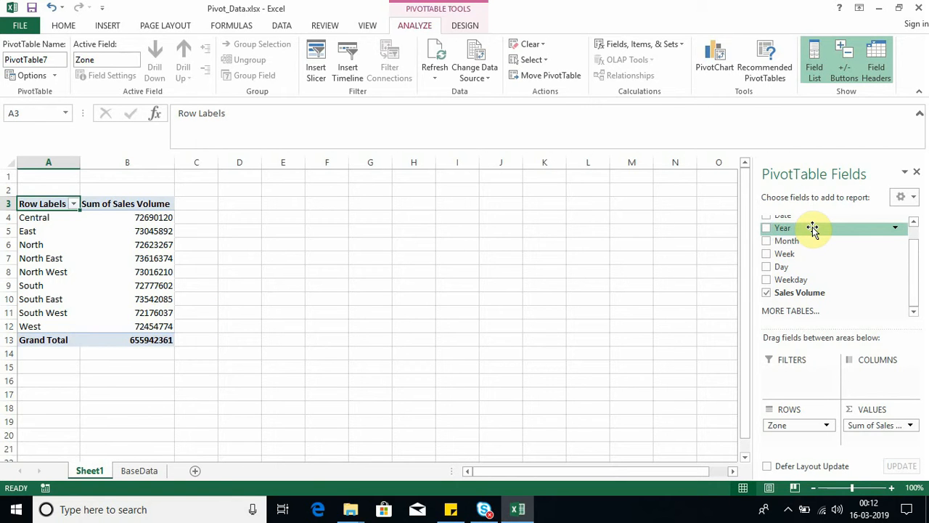
Step: Add the Year field to the PivotTable's columns and place the Month field beneath it
{"action": "left_click_drag", "start_coordinate": [813, 228], "coordinate": [884, 385]}
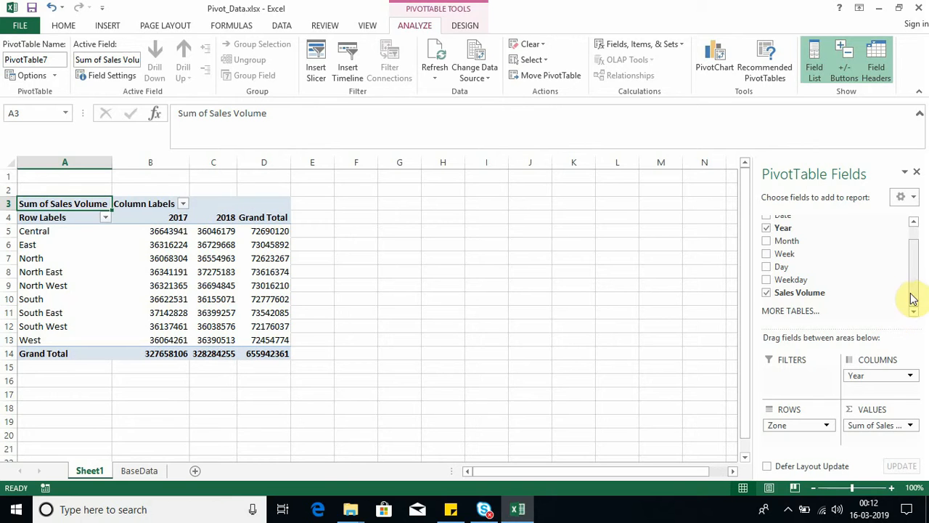
{"action": "left_click_drag", "start_coordinate": [914, 298], "coordinate": [913, 270]}
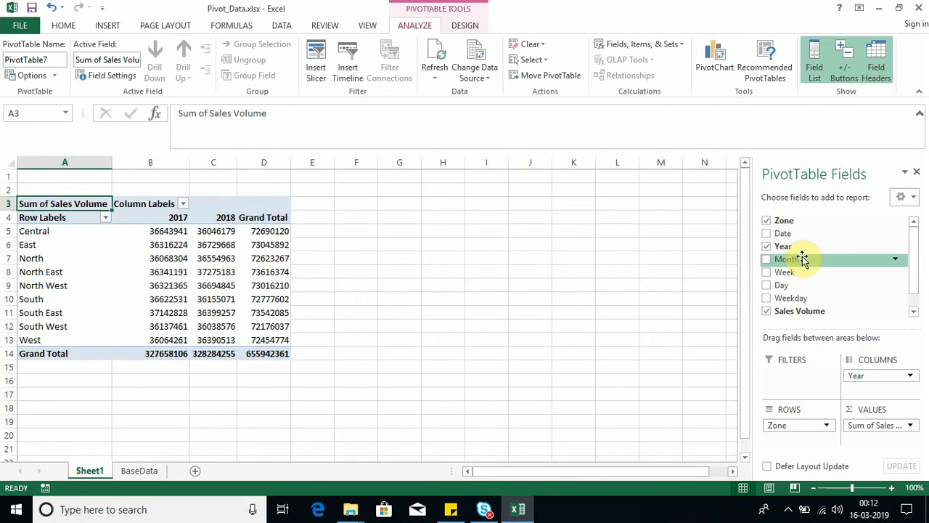
{"action": "left_click_drag", "start_coordinate": [795, 261], "coordinate": [873, 385]}
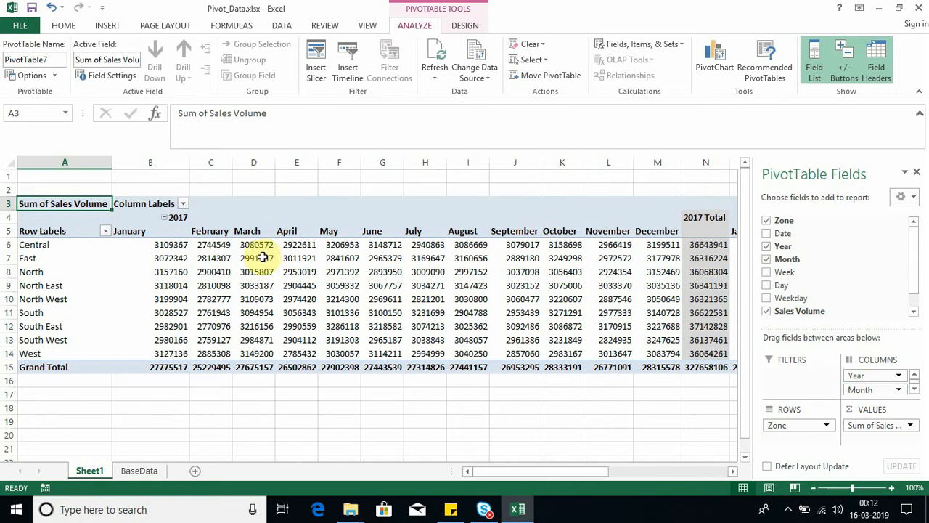
Step: Collapse the monthly columns under 2017 and 2018, and expand both years again
{"action": "double_click", "coordinate": [166, 218]}
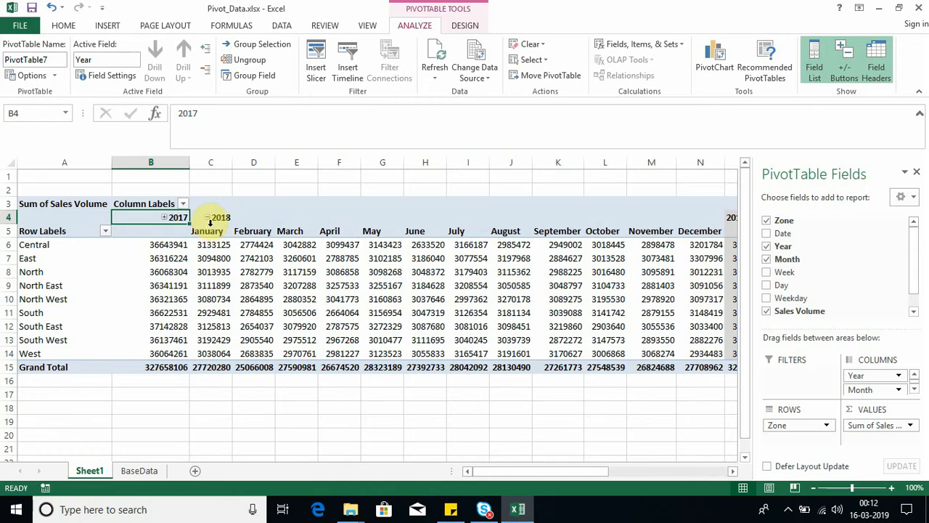
{"action": "double_click", "coordinate": [210, 219]}
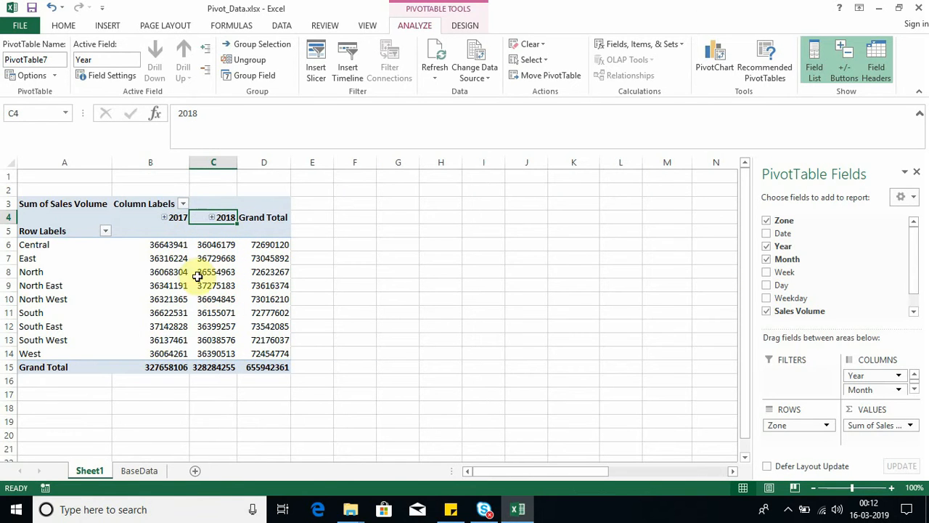
{"action": "left_click", "coordinate": [164, 219]}
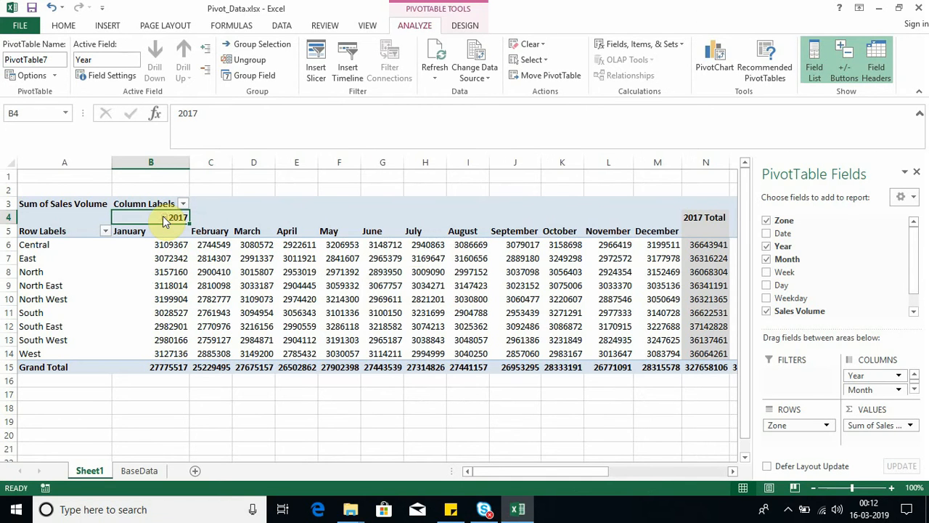
{"action": "mouse_move", "coordinate": [292, 299]}
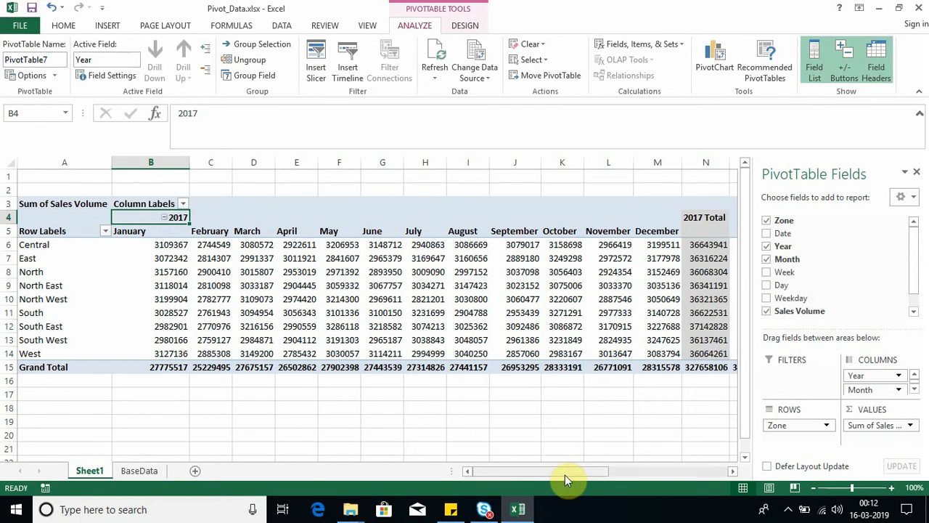
{"action": "left_click_drag", "start_coordinate": [563, 473], "coordinate": [602, 476]}
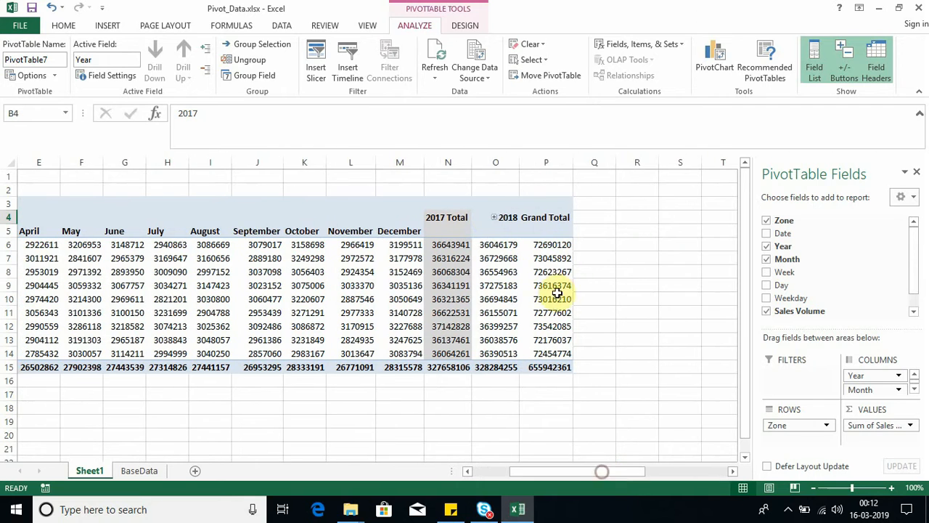
{"action": "left_click", "coordinate": [495, 218]}
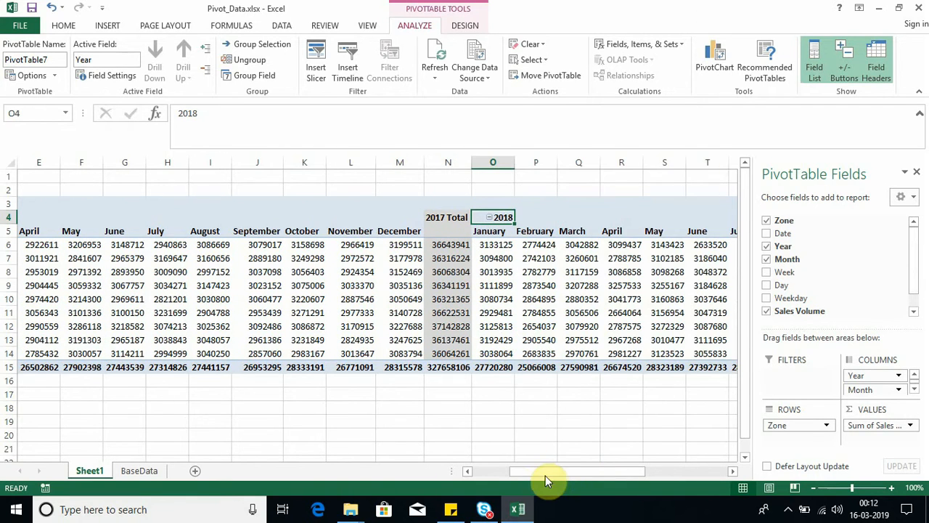
{"action": "left_click_drag", "start_coordinate": [546, 475], "coordinate": [487, 458]}
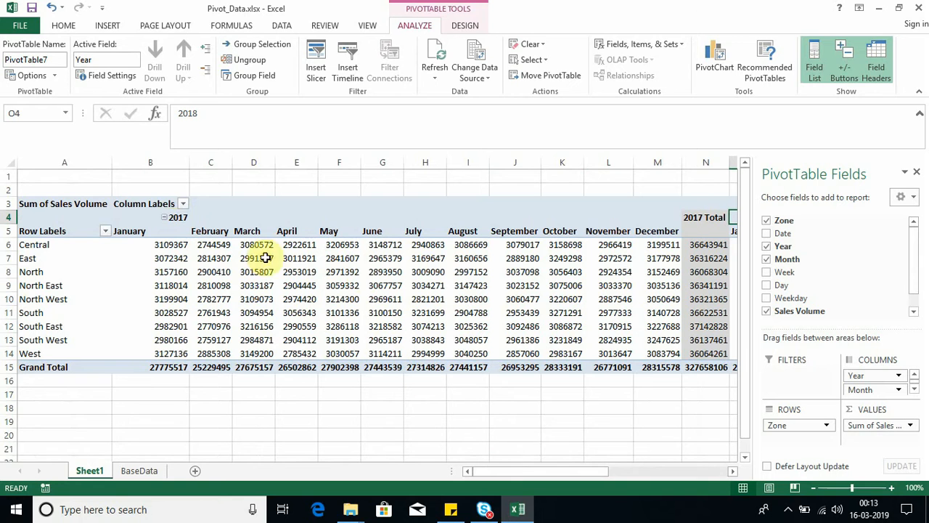
Step: Collapse the 2017 and 2018 columns and move the Month field from columns to the report filter
{"action": "left_click", "coordinate": [162, 218]}
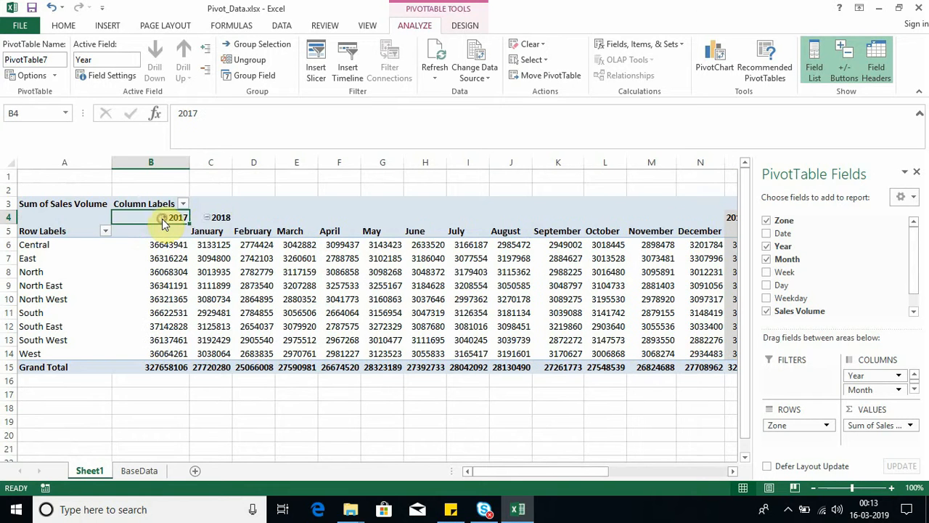
{"action": "left_click", "coordinate": [206, 218]}
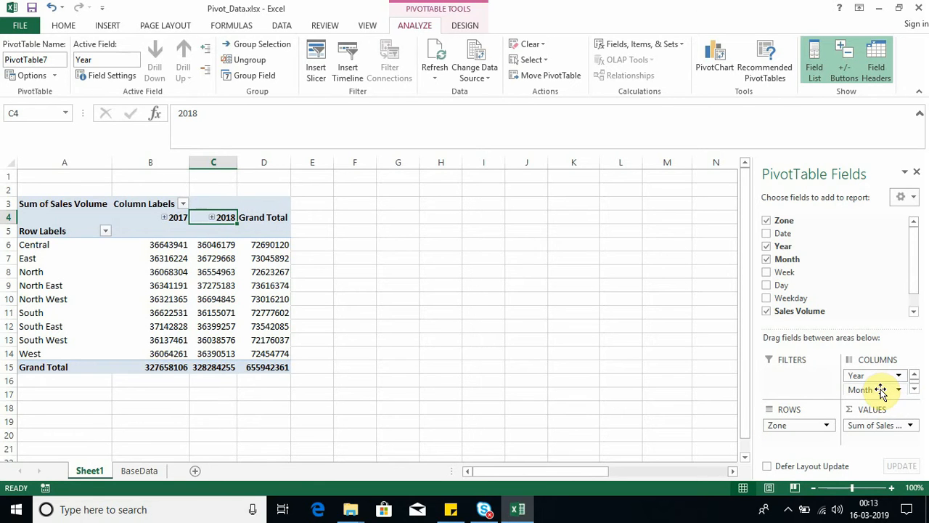
{"action": "left_click_drag", "start_coordinate": [881, 391], "coordinate": [817, 383]}
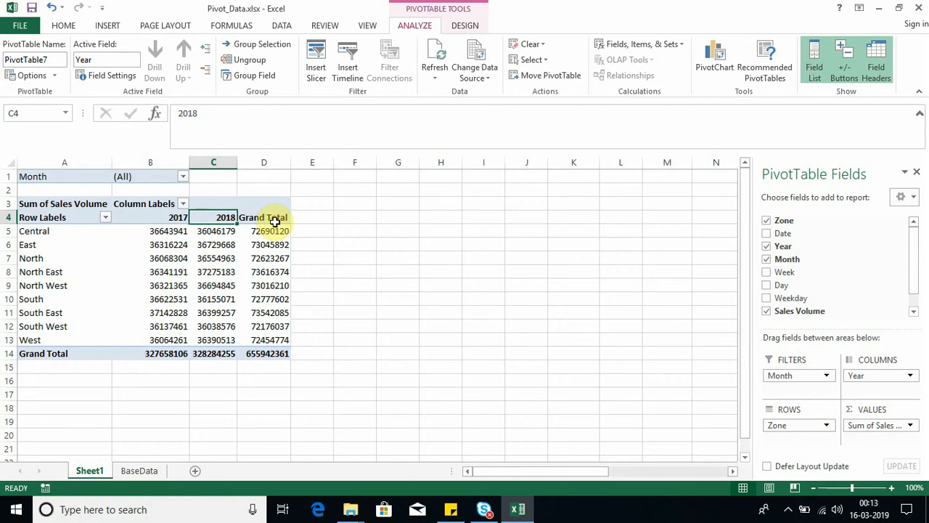
{"action": "left_click", "coordinate": [11, 176]}
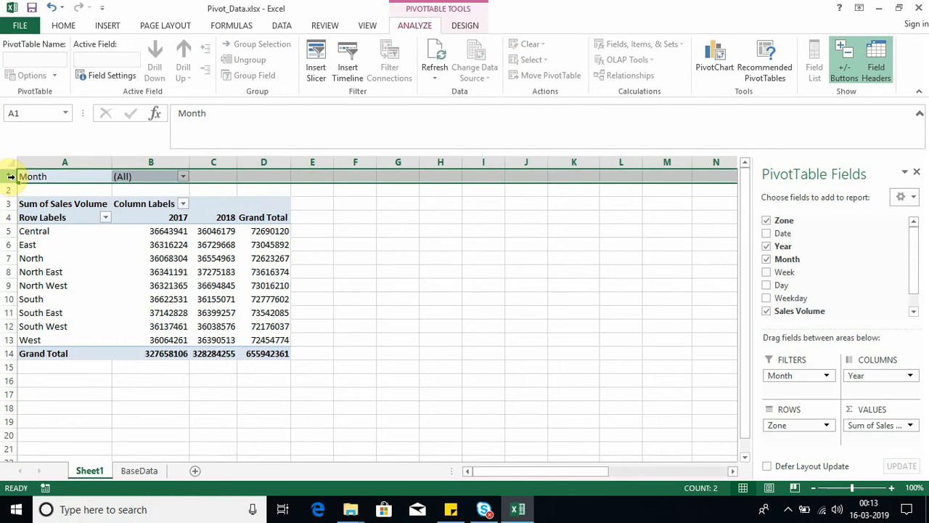
{"action": "left_click", "coordinate": [324, 219]}
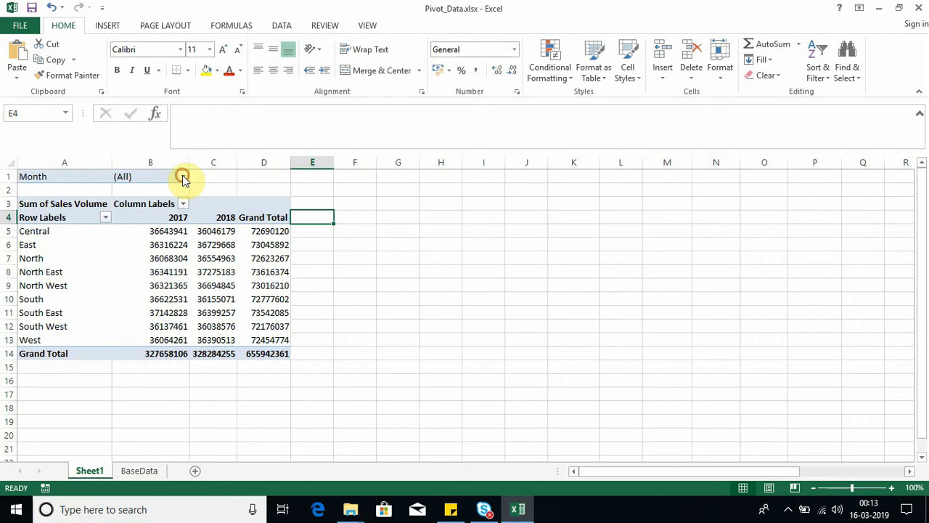
Step: Filter the PivotTable's Month report filter to January
{"action": "left_click", "coordinate": [183, 177]}
{"action": "left_click_drag", "start_coordinate": [177, 231], "coordinate": [177, 217]}
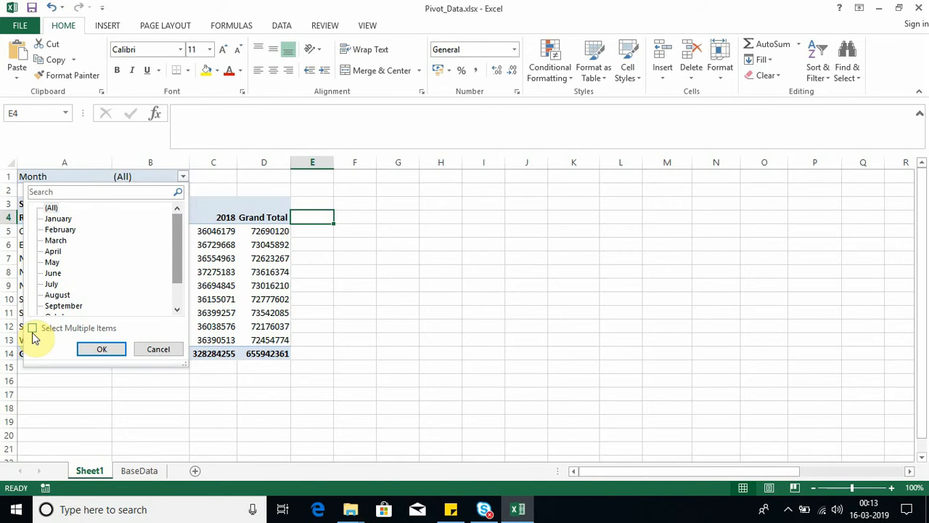
{"action": "left_click", "coordinate": [59, 219]}
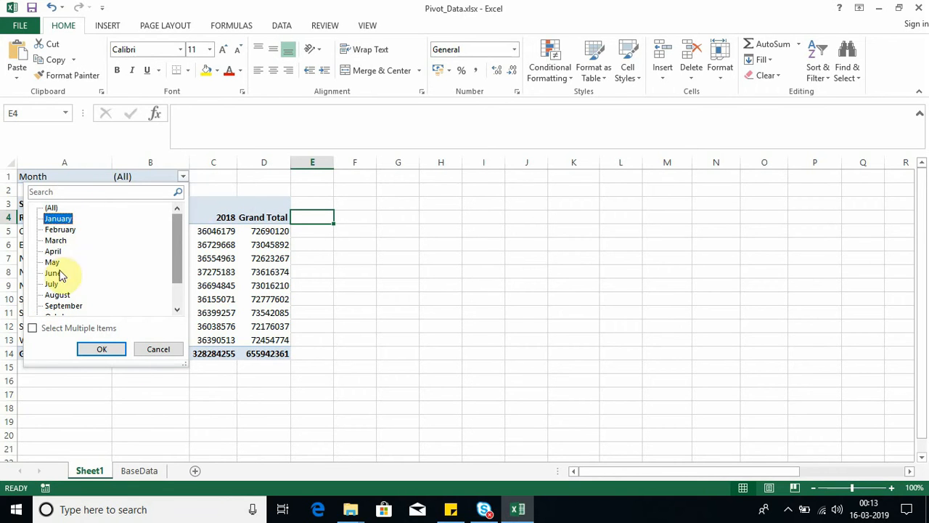
{"action": "left_click", "coordinate": [102, 350]}
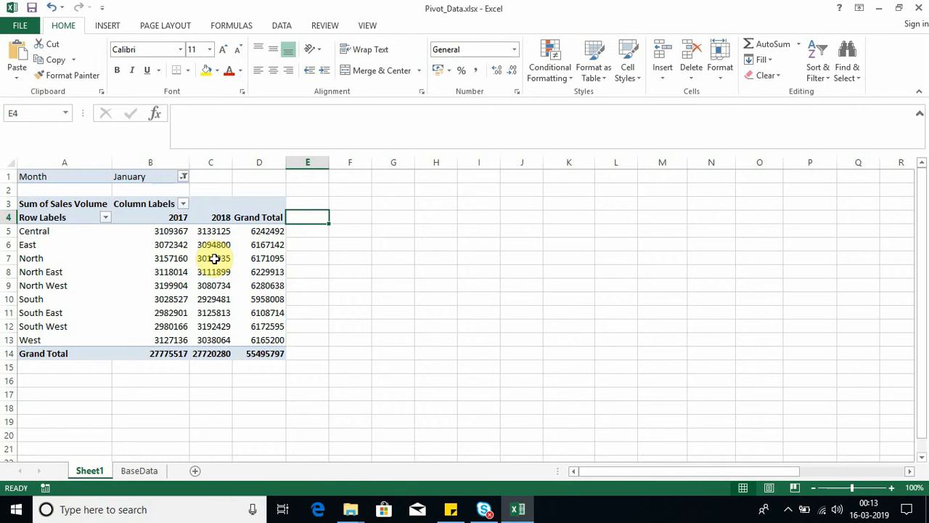
Step: Allow multiple items in the Month report filter and add February and March to the selection
{"action": "mouse_move", "coordinate": [230, 286]}
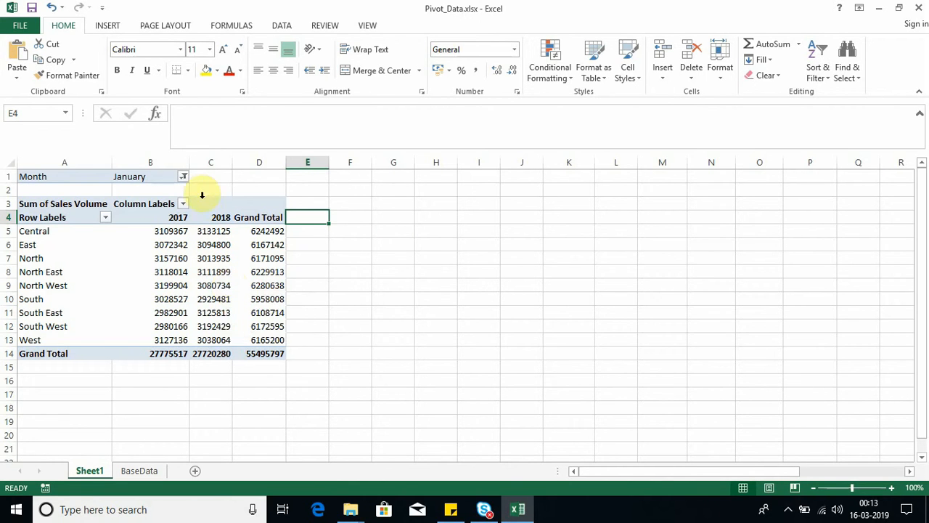
{"action": "left_click", "coordinate": [183, 176]}
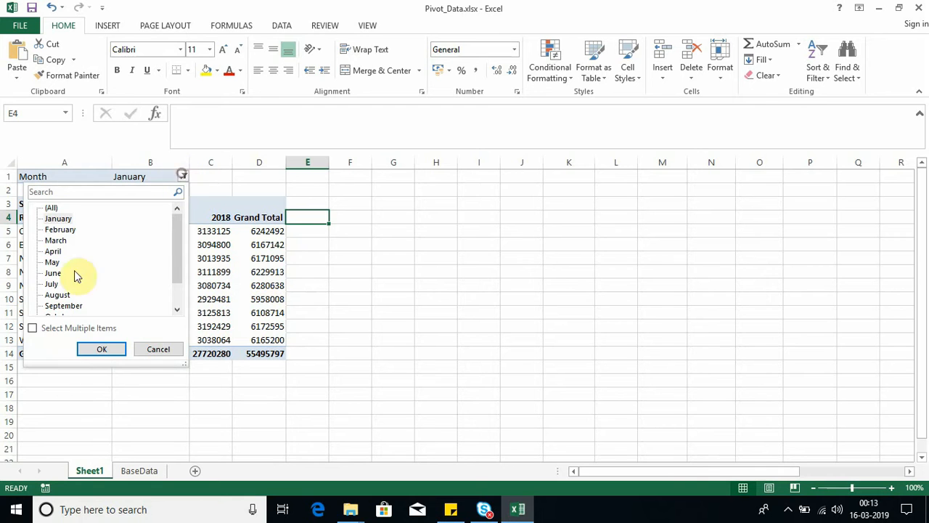
{"action": "left_click", "coordinate": [32, 327]}
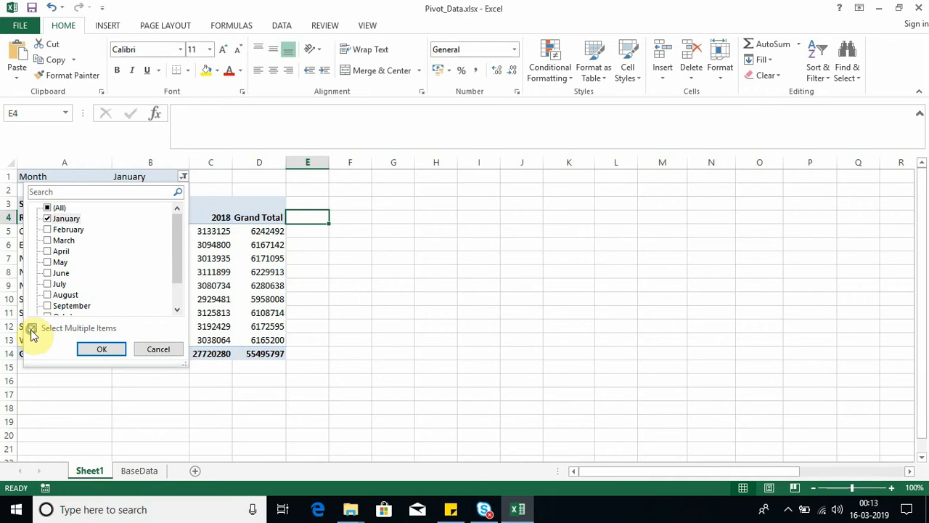
{"action": "left_click", "coordinate": [48, 229]}
{"action": "left_click", "coordinate": [48, 240]}
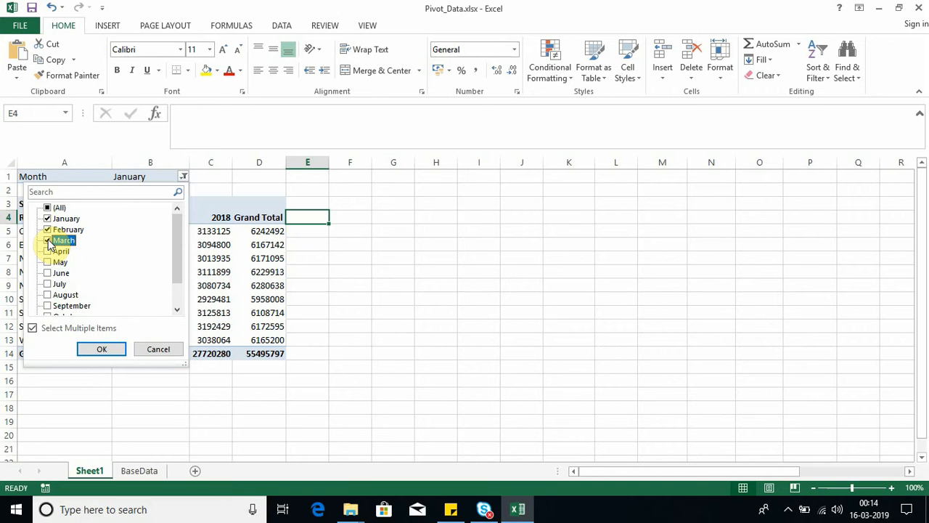
{"action": "left_click", "coordinate": [116, 350]}
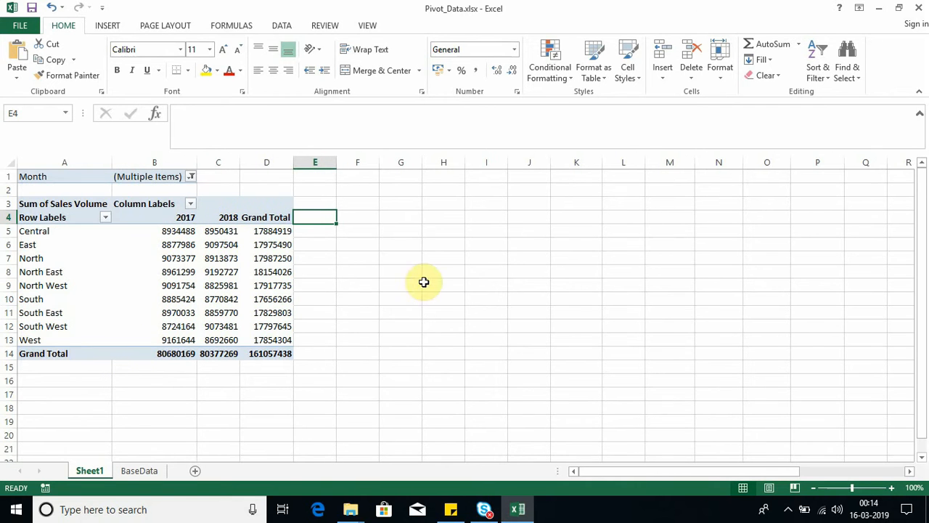
Step: Remove the Month field from the PivotTable's filters and swap the other fields, placing Year in rows and Zone in columns
{"action": "mouse_move", "coordinate": [175, 235]}
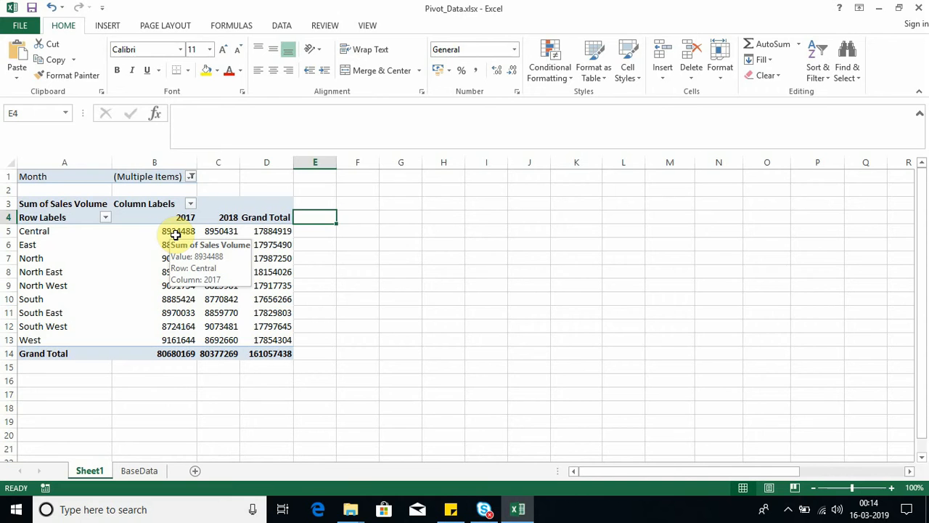
{"action": "left_click", "coordinate": [146, 267]}
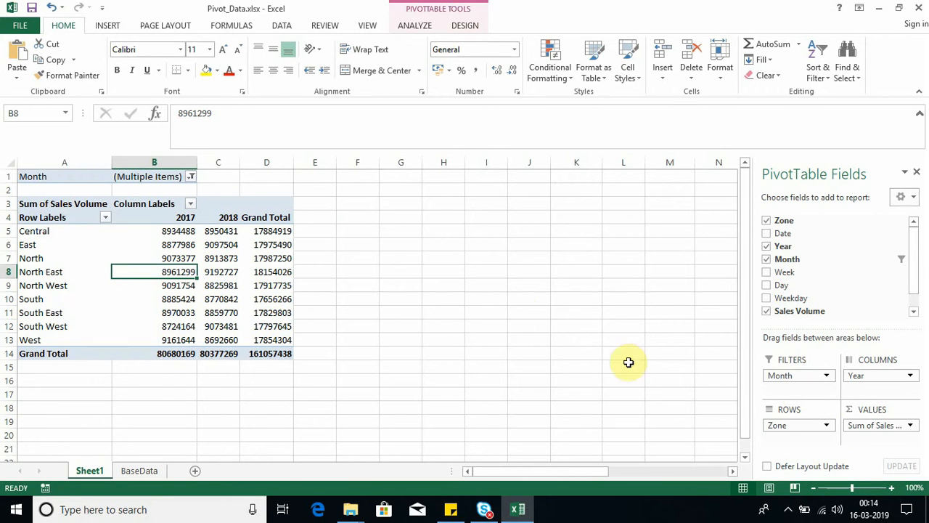
{"action": "left_click_drag", "start_coordinate": [799, 373], "coordinate": [823, 302]}
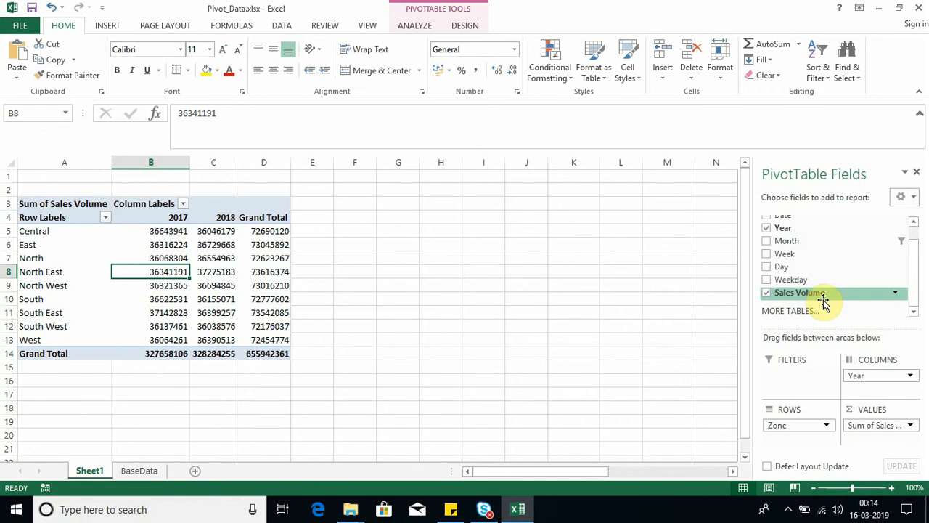
{"action": "left_click_drag", "start_coordinate": [915, 279], "coordinate": [919, 260]}
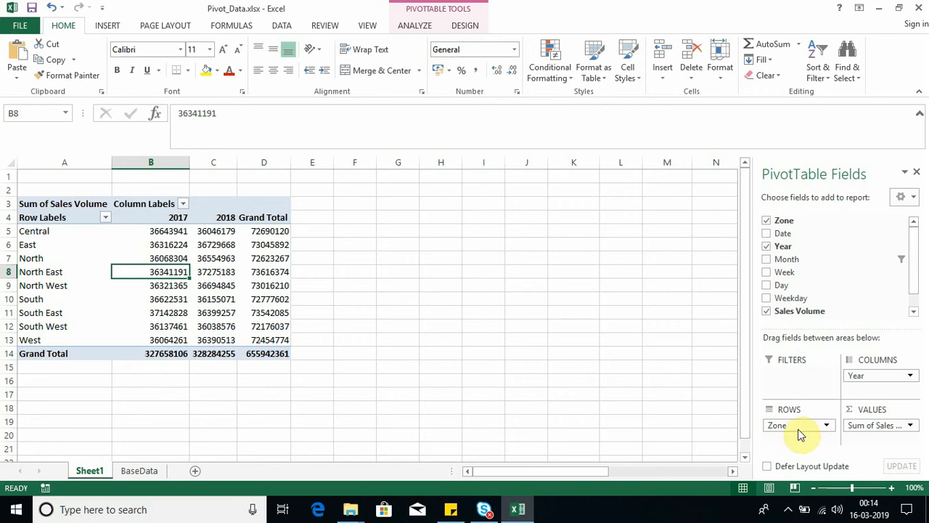
{"action": "mouse_move", "coordinate": [795, 425]}
{"action": "left_mouse_down"}
{"action": "mouse_move", "coordinate": [869, 389]}
{"action": "mouse_move", "coordinate": [830, 426]}
{"action": "mouse_move", "coordinate": [806, 427]}
{"action": "left_mouse_up"}
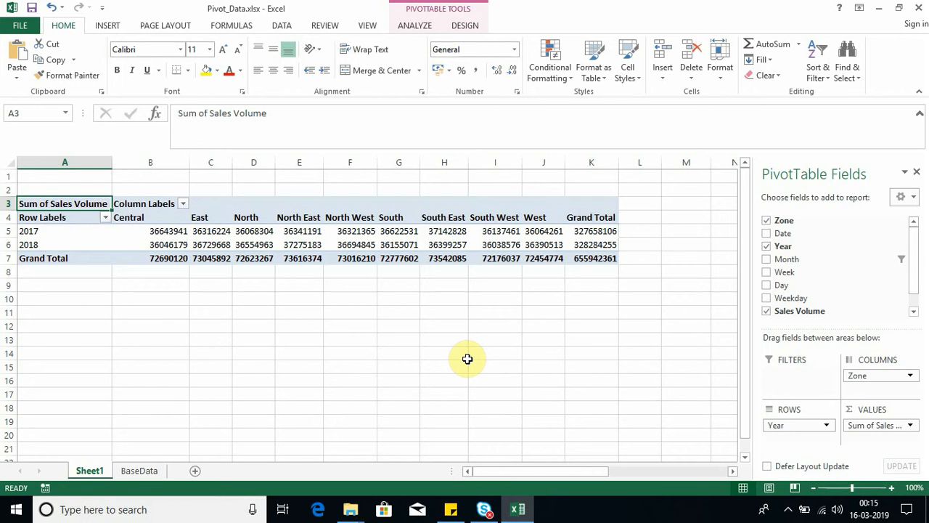
Step: Select the whole BaseData table from the Zone header through Sales Volume, down to the last record in row 6572
{"action": "left_click", "coordinate": [143, 471]}
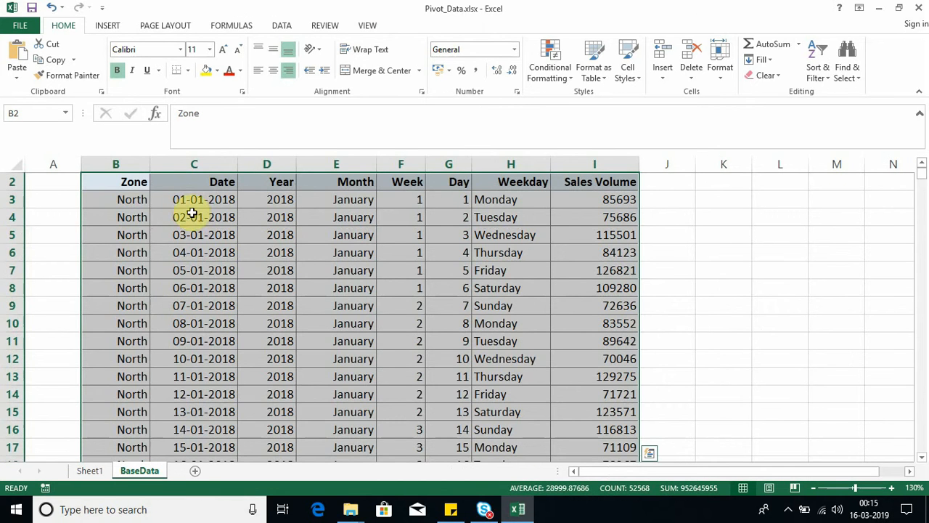
{"action": "left_click", "coordinate": [126, 182]}
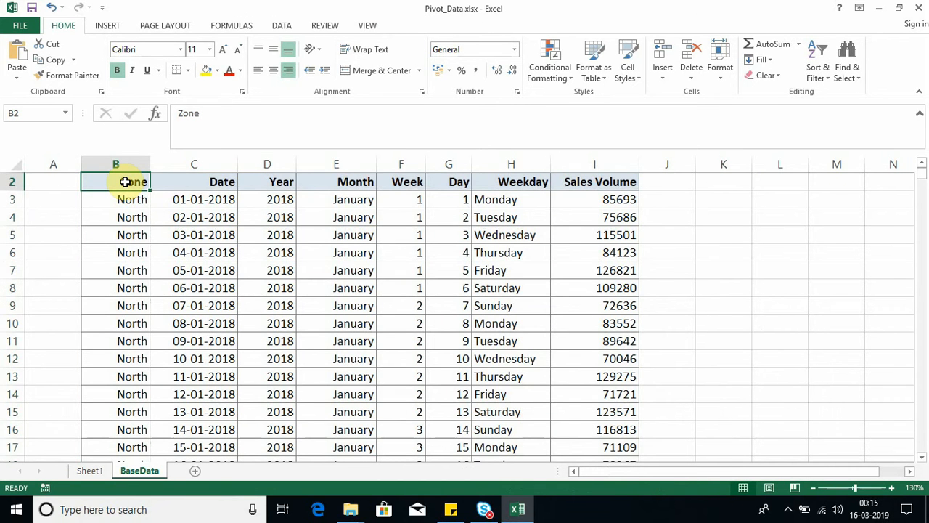
{"action": "key", "text": "shift+Right"}
{"action": "key", "text": "shift+Right"}
{"action": "key", "text": "shift+Right"}
{"action": "key", "text": "shift+Right"}
{"action": "key", "text": "shift+Right"}
{"action": "key", "text": "shift+Right"}
{"action": "key", "text": "shift+Right"}
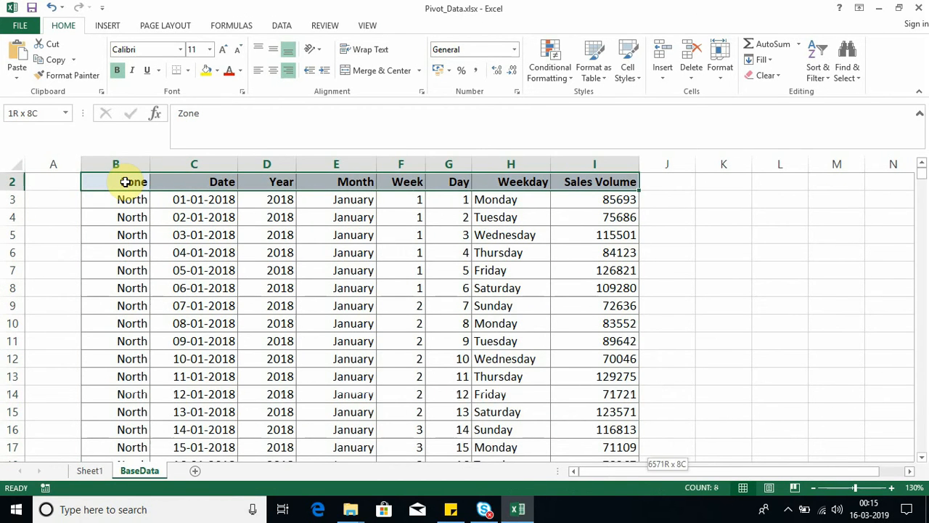
{"action": "key", "text": "ctrl+shift+Down"}
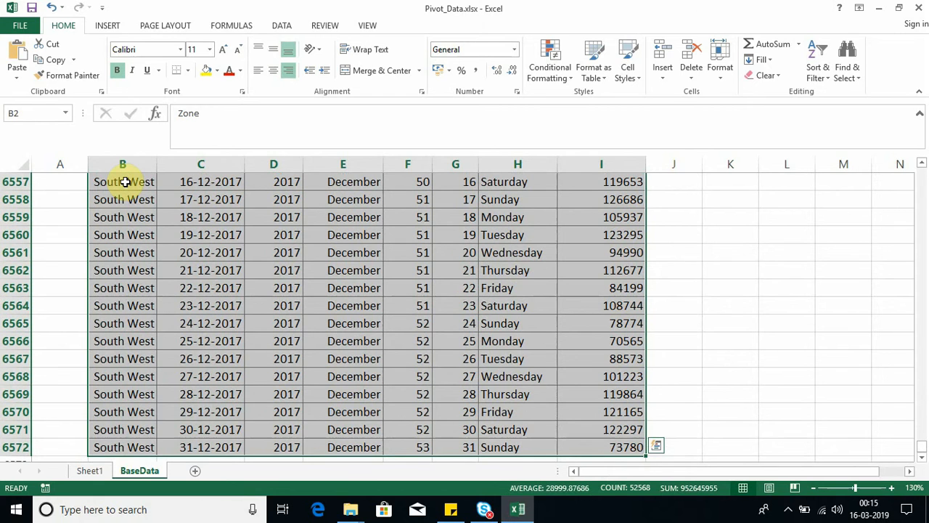
Step: Insert a PivotChart from the selected BaseData range on a new worksheet
{"action": "left_click", "coordinate": [109, 25]}
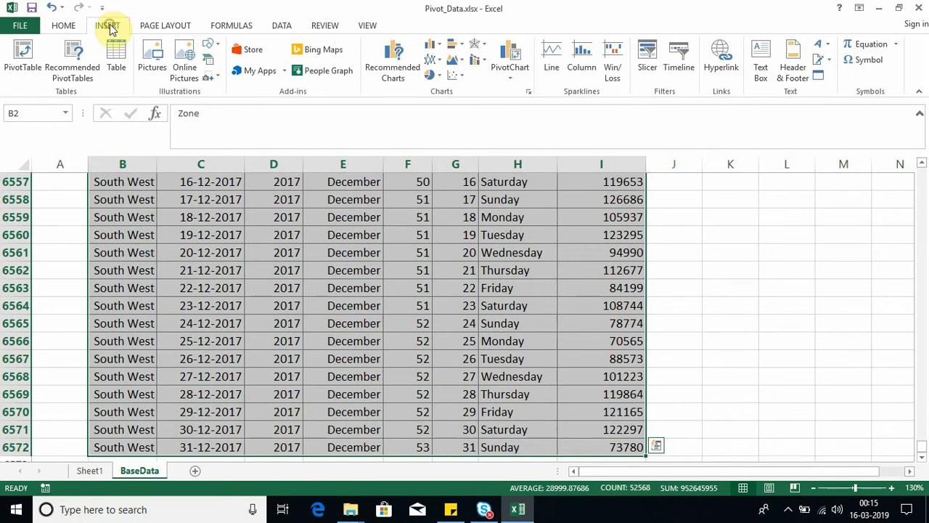
{"action": "left_click", "coordinate": [510, 61]}
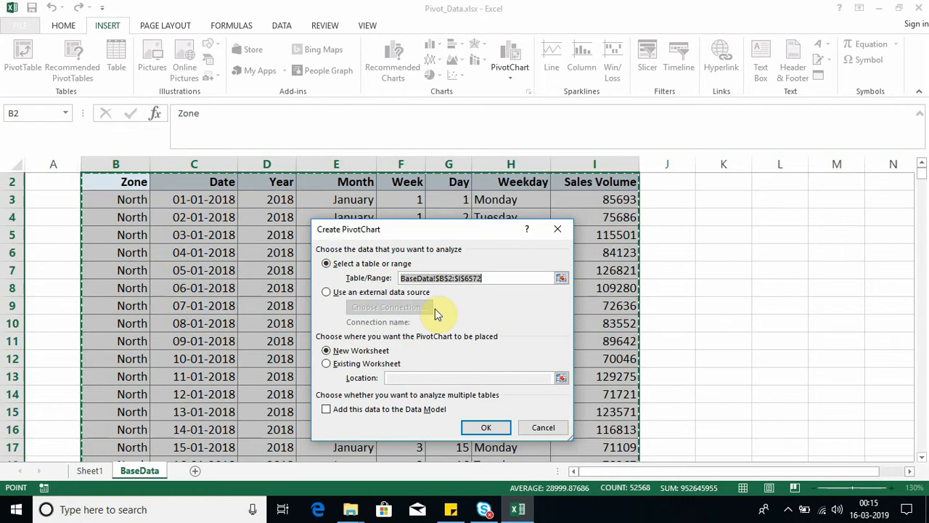
{"action": "left_click", "coordinate": [481, 428]}
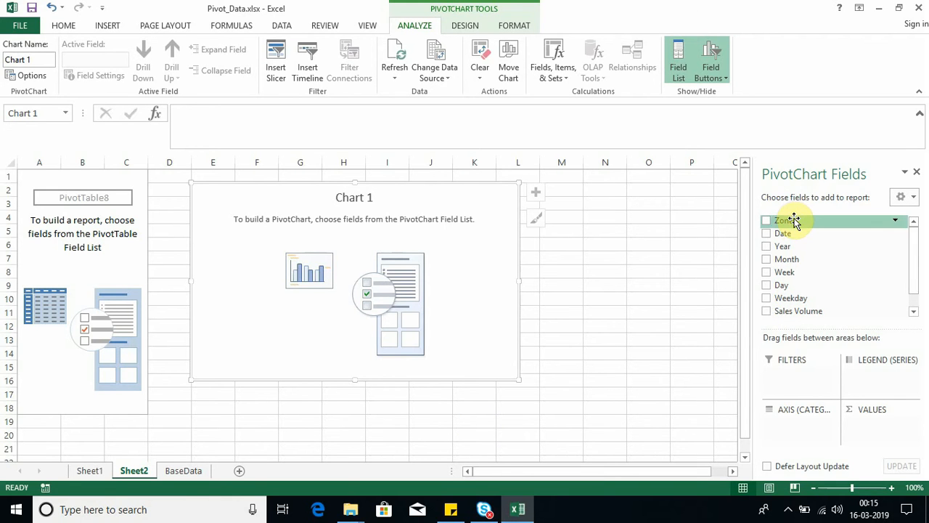
Step: Build the PivotChart with Zone as axis, Year as legend and Sales Volume as values, and shift the chart away from the table
{"action": "left_click_drag", "start_coordinate": [792, 222], "coordinate": [784, 430]}
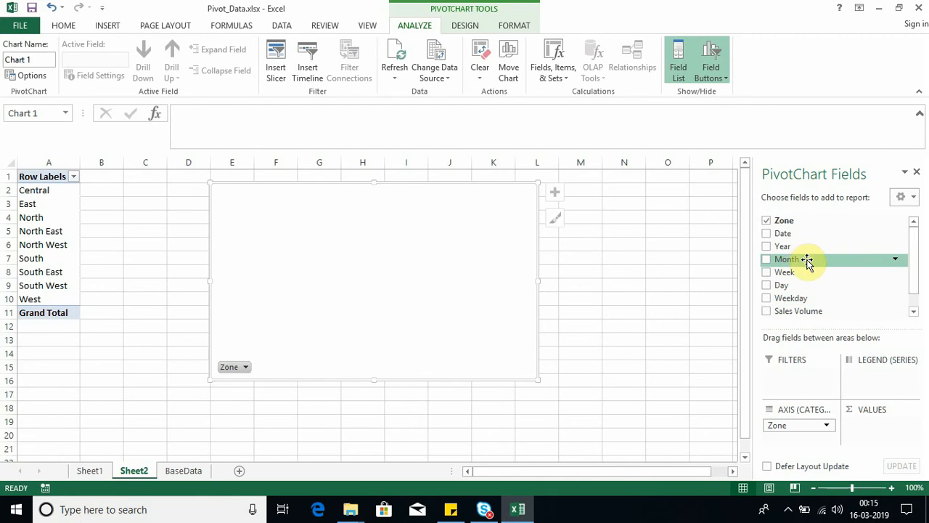
{"action": "left_click_drag", "start_coordinate": [788, 245], "coordinate": [873, 374]}
{"action": "left_click_drag", "start_coordinate": [805, 312], "coordinate": [881, 434]}
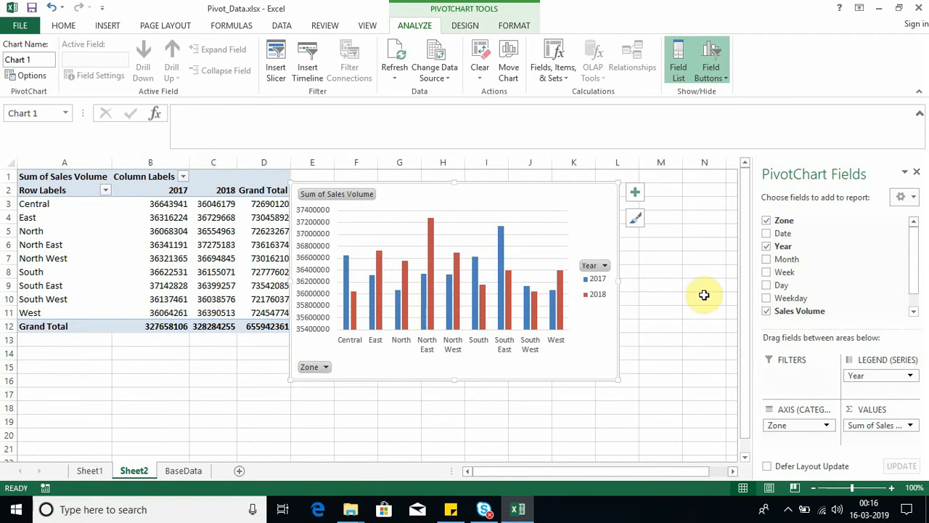
{"action": "left_click_drag", "start_coordinate": [617, 345], "coordinate": [644, 351]}
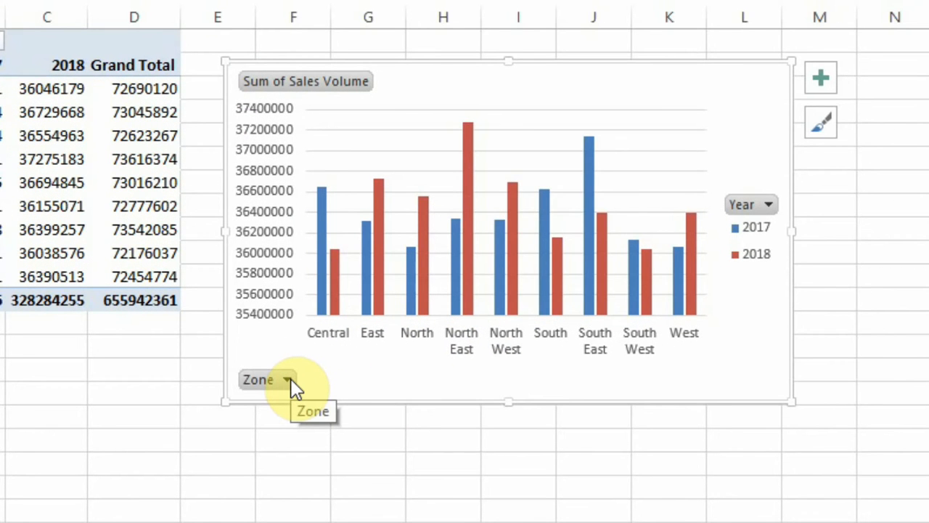
Step: Filter the PivotChart's Zone field to show only Central
{"action": "left_click", "coordinate": [288, 380]}
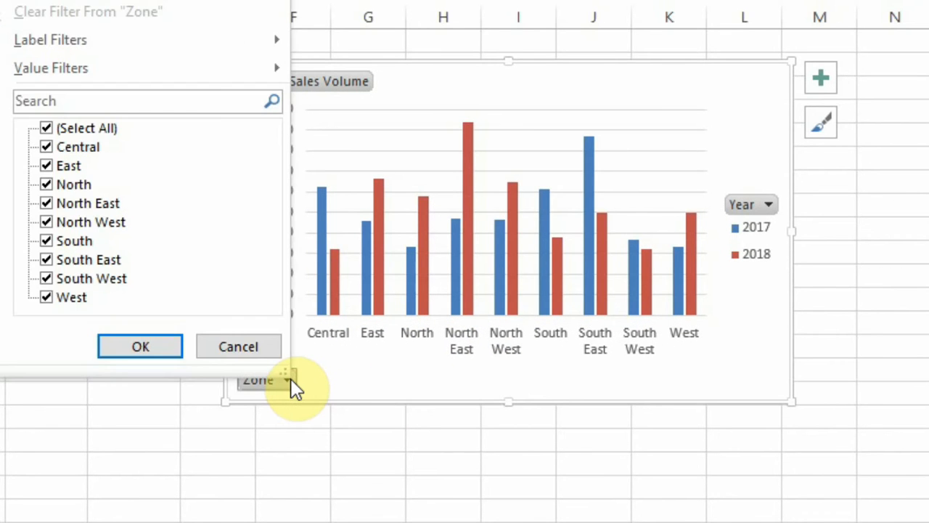
{"action": "left_click", "coordinate": [46, 129]}
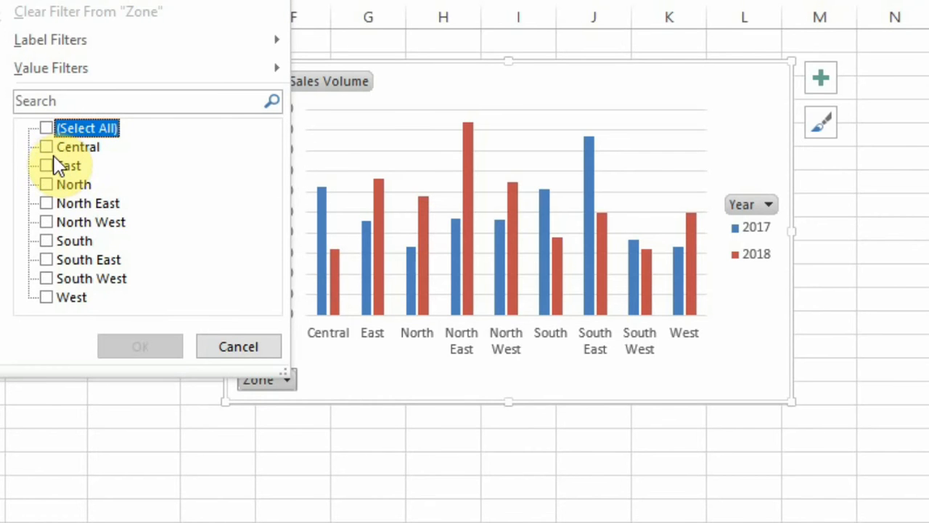
{"action": "left_click", "coordinate": [50, 148]}
{"action": "left_click", "coordinate": [137, 348]}
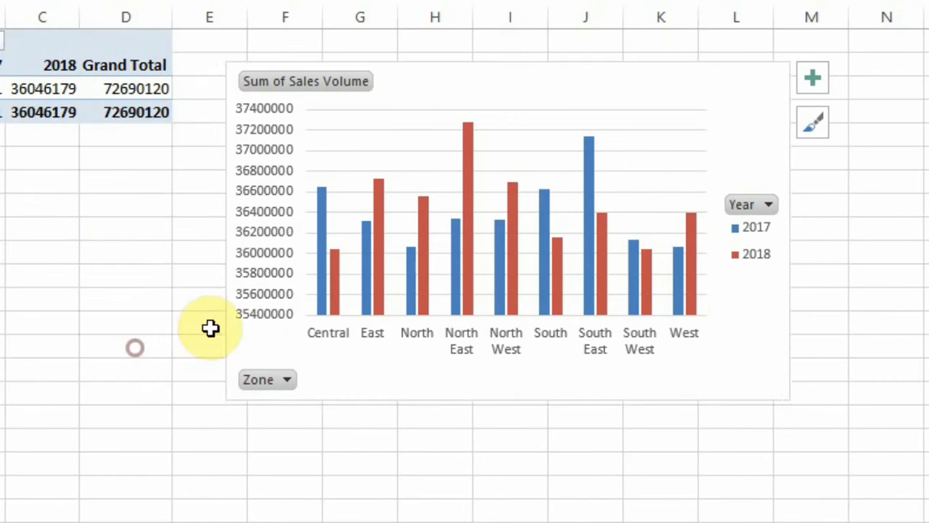
{"action": "left_click", "coordinate": [435, 328]}
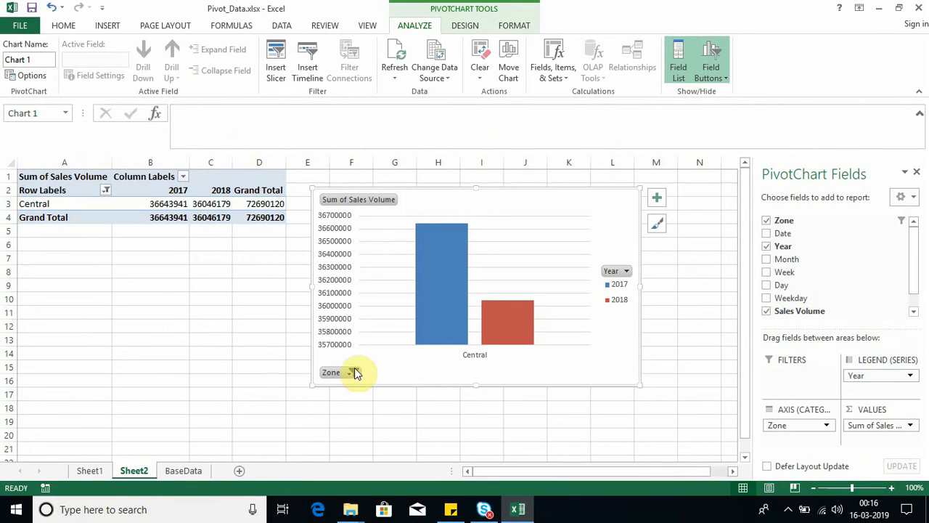
Step: Reselect all zones in the PivotChart's Zone filter
{"action": "left_click", "coordinate": [351, 373]}
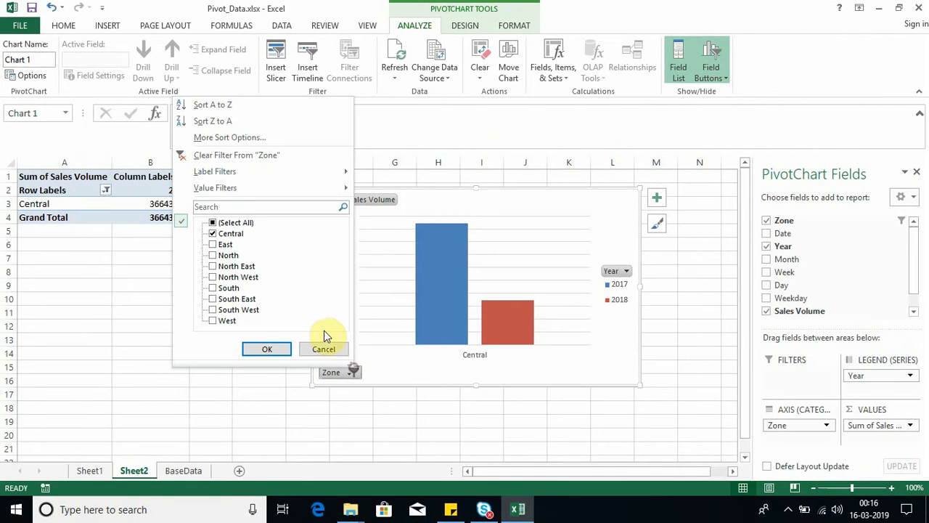
{"action": "left_click", "coordinate": [212, 223]}
{"action": "left_click", "coordinate": [267, 350]}
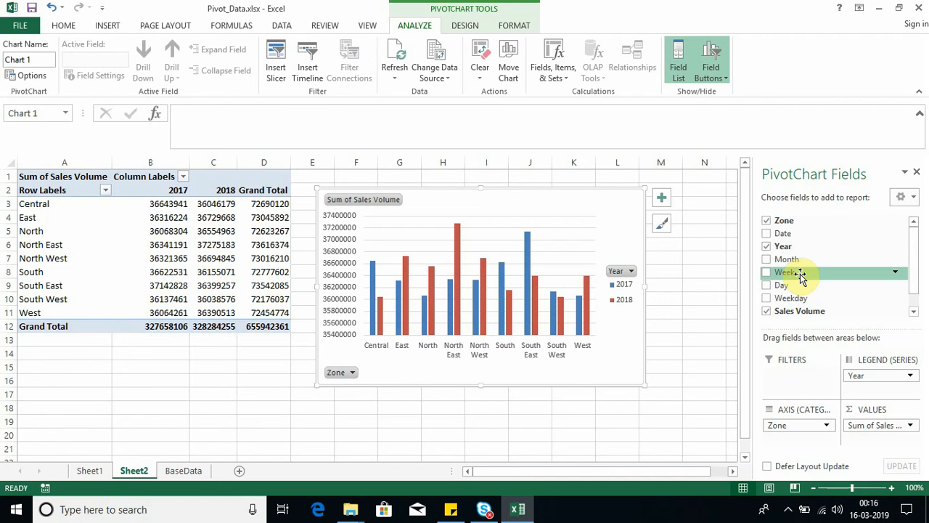
Step: Add the Week field to the PivotChart's report filter and filter the chart by a single week
{"action": "left_click_drag", "start_coordinate": [801, 276], "coordinate": [795, 381]}
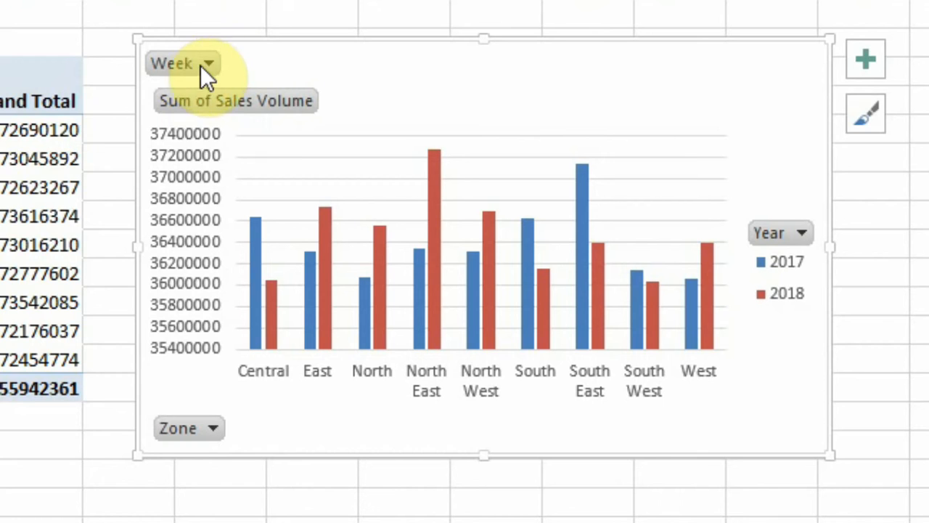
{"action": "left_click", "coordinate": [337, 186]}
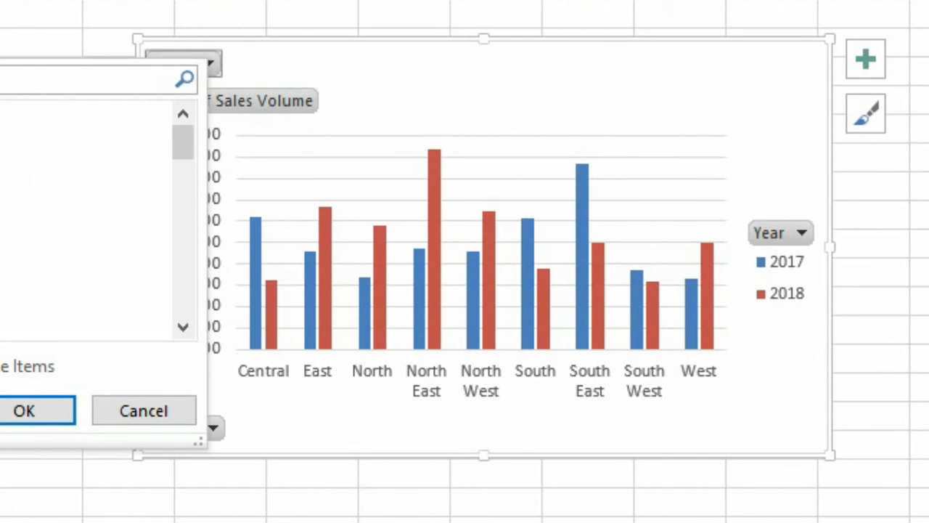
{"action": "left_click", "coordinate": [42, 417]}
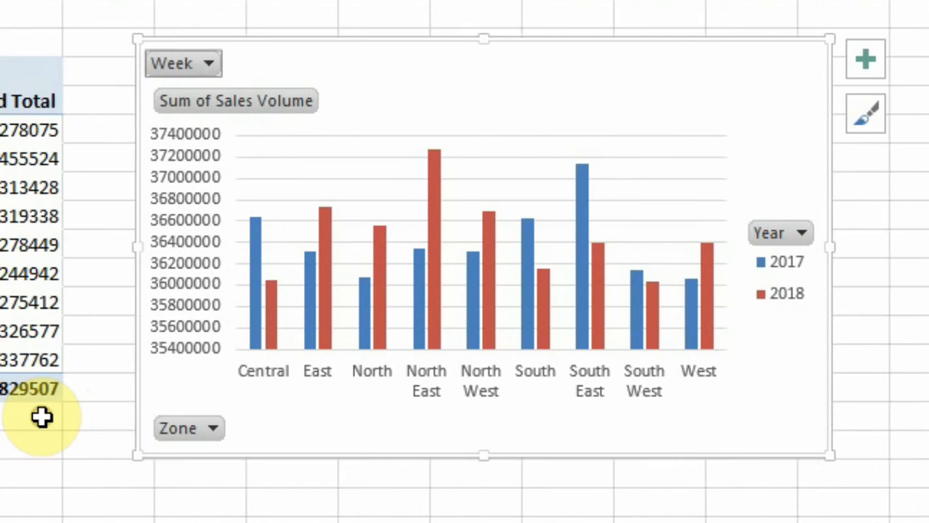